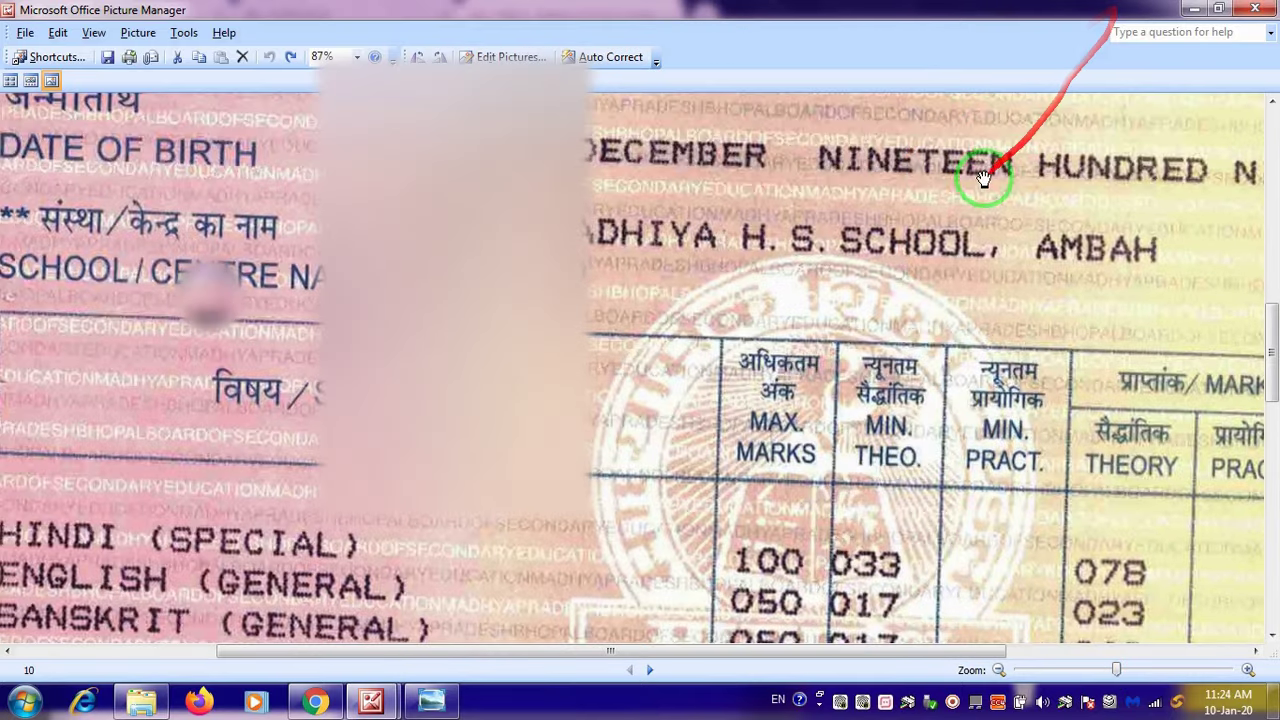
Close the marksheet image in Picture Manager and minimize the browser to show the desktop.
{"action": "left_click", "coordinate": [1254, 9]}
{"action": "left_click", "coordinate": [1193, 10]}
{"action": "left_click", "coordinate": [1193, 10]}
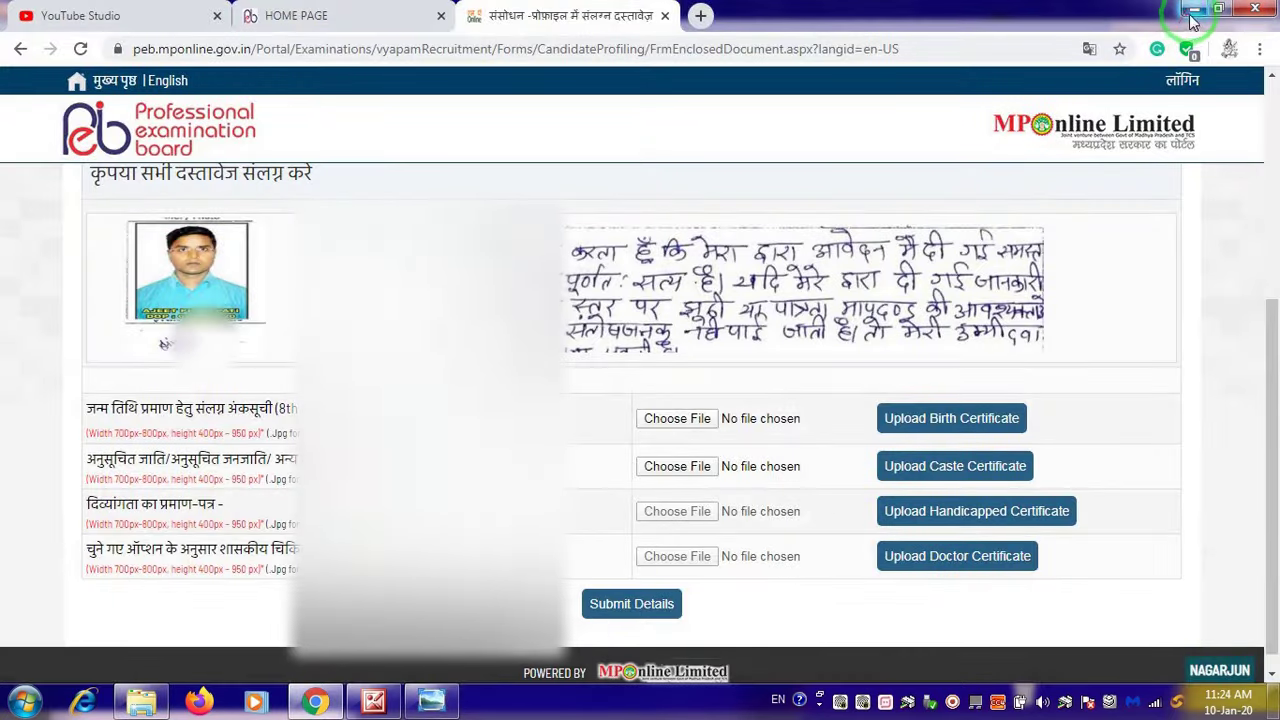
{"action": "left_click", "coordinate": [1193, 10]}
{"action": "left_click", "coordinate": [1250, 10]}
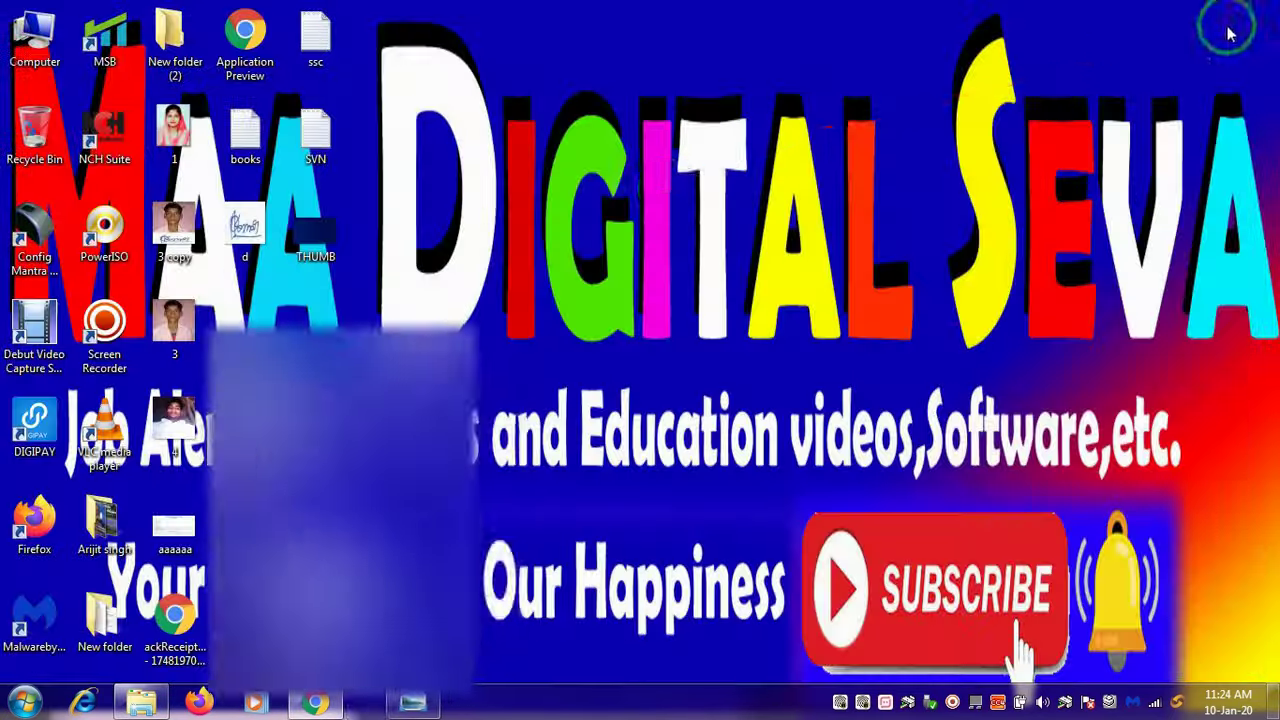
Launch RIOT from the desktop and open its batch optimizer.
{"action": "left_click", "coordinate": [109, 463]}
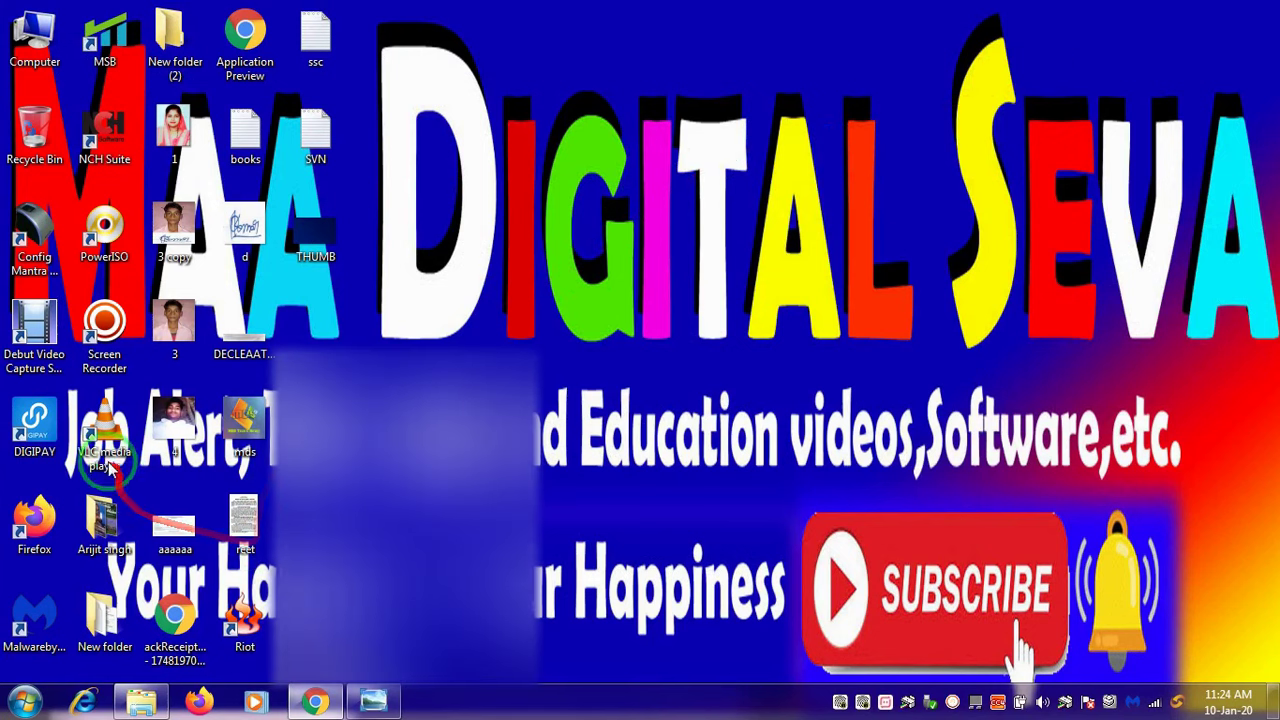
{"action": "left_click", "coordinate": [242, 598]}
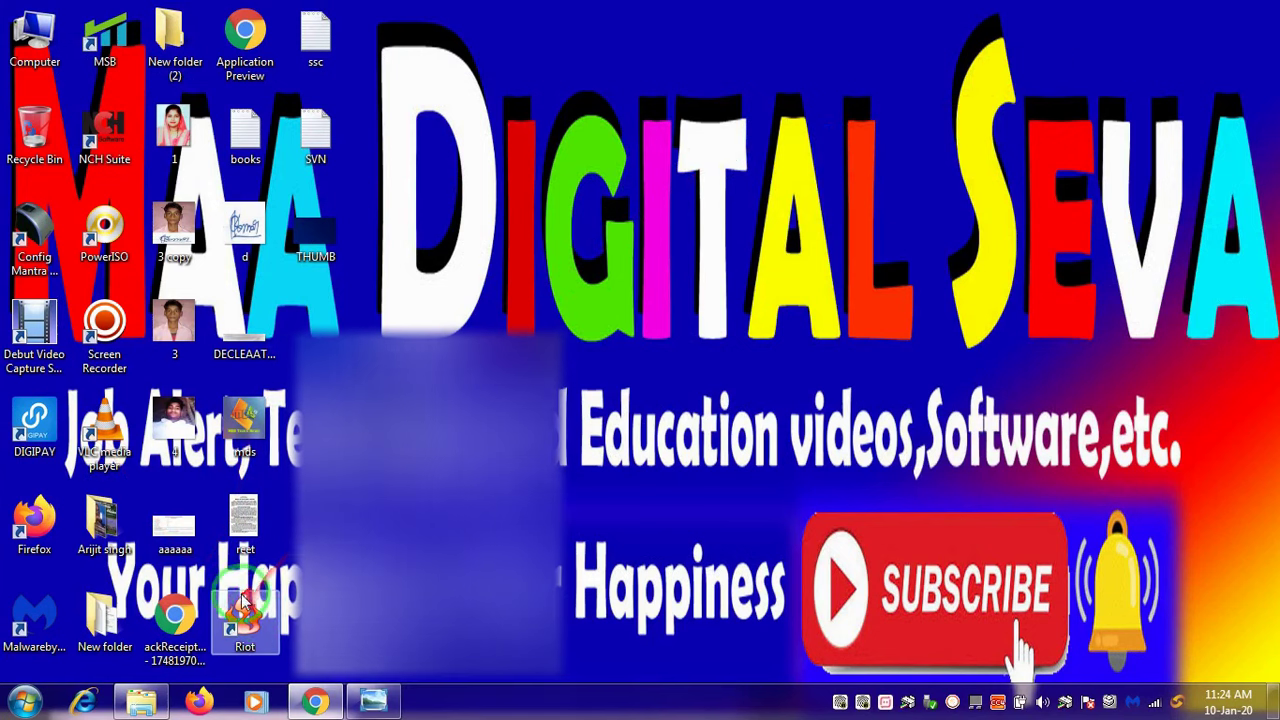
{"action": "double_click", "coordinate": [246, 624]}
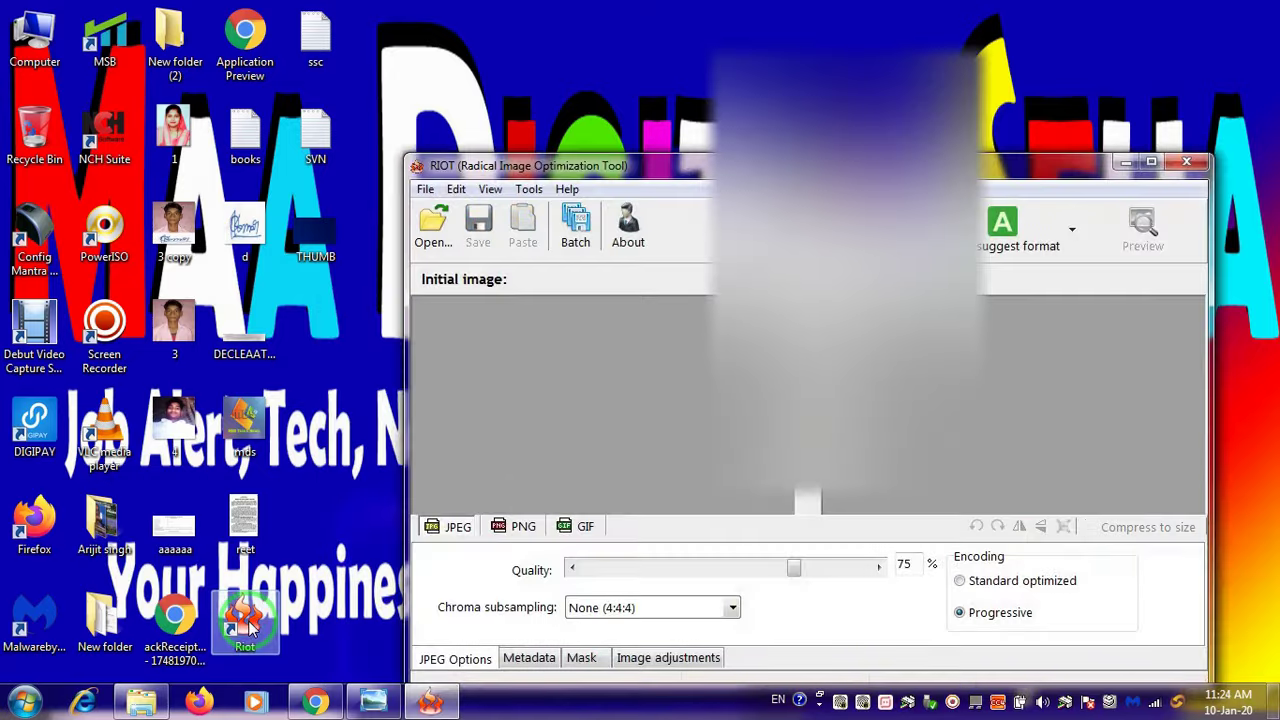
{"action": "left_click", "coordinate": [553, 320]}
{"action": "left_click", "coordinate": [576, 228]}
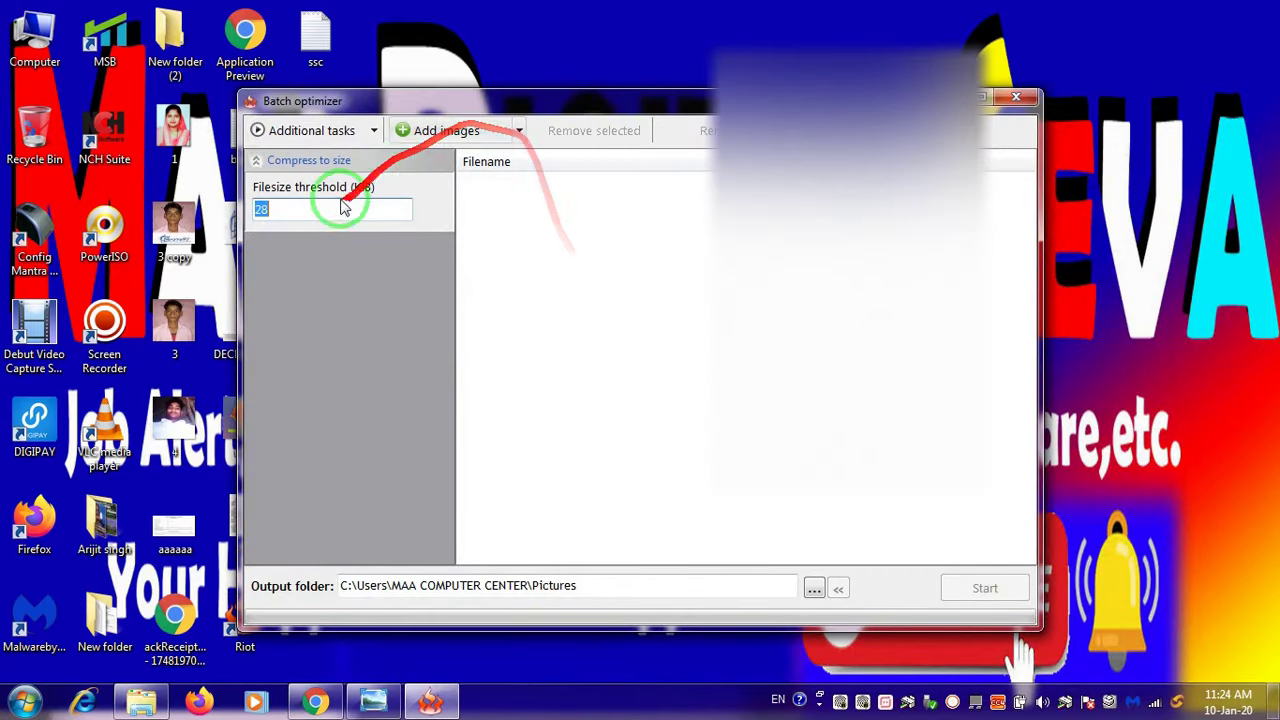
Start adding images to the batch and browse to the MOSERBEER (G:) drive.
{"action": "left_click", "coordinate": [760, 130]}
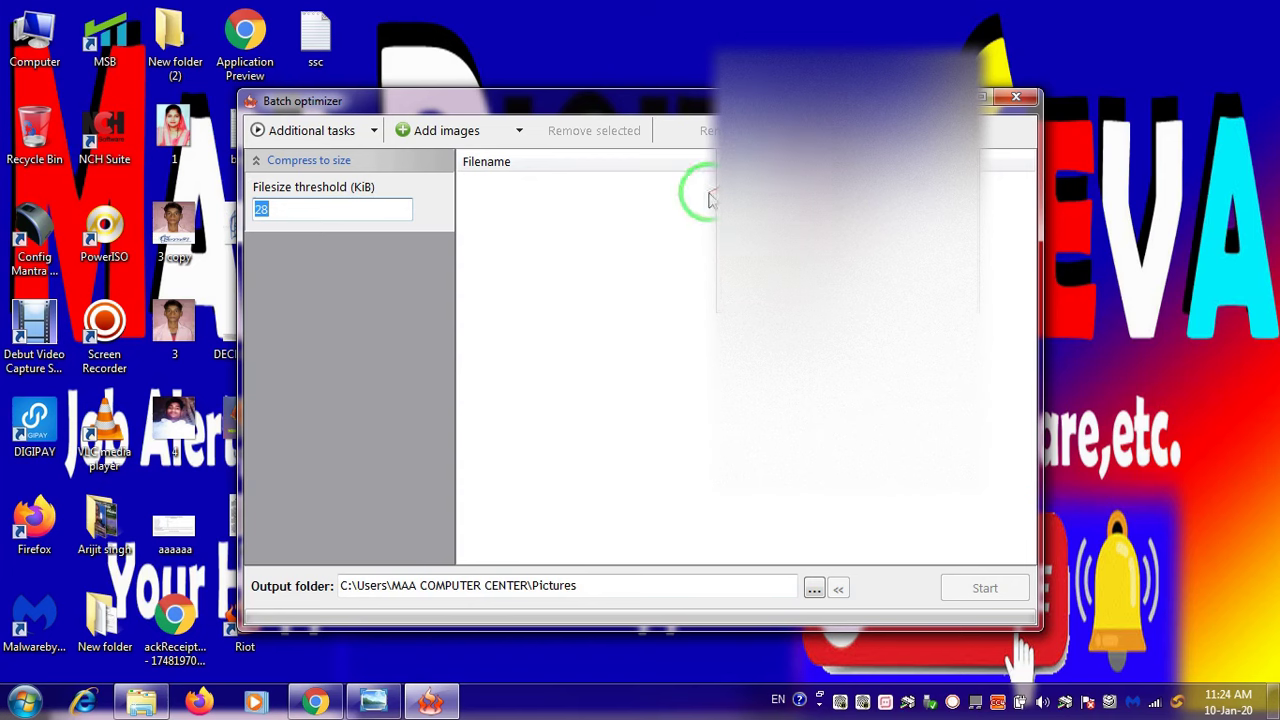
{"action": "left_click", "coordinate": [770, 200]}
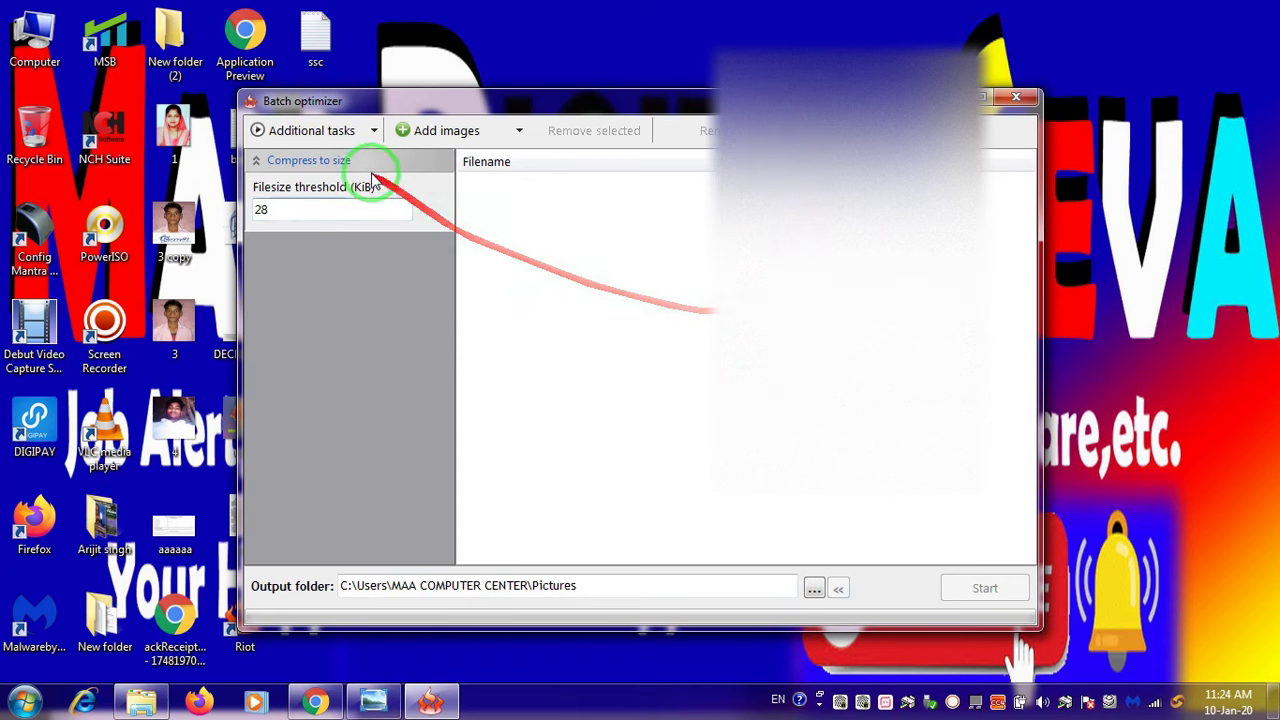
{"action": "left_click", "coordinate": [455, 135]}
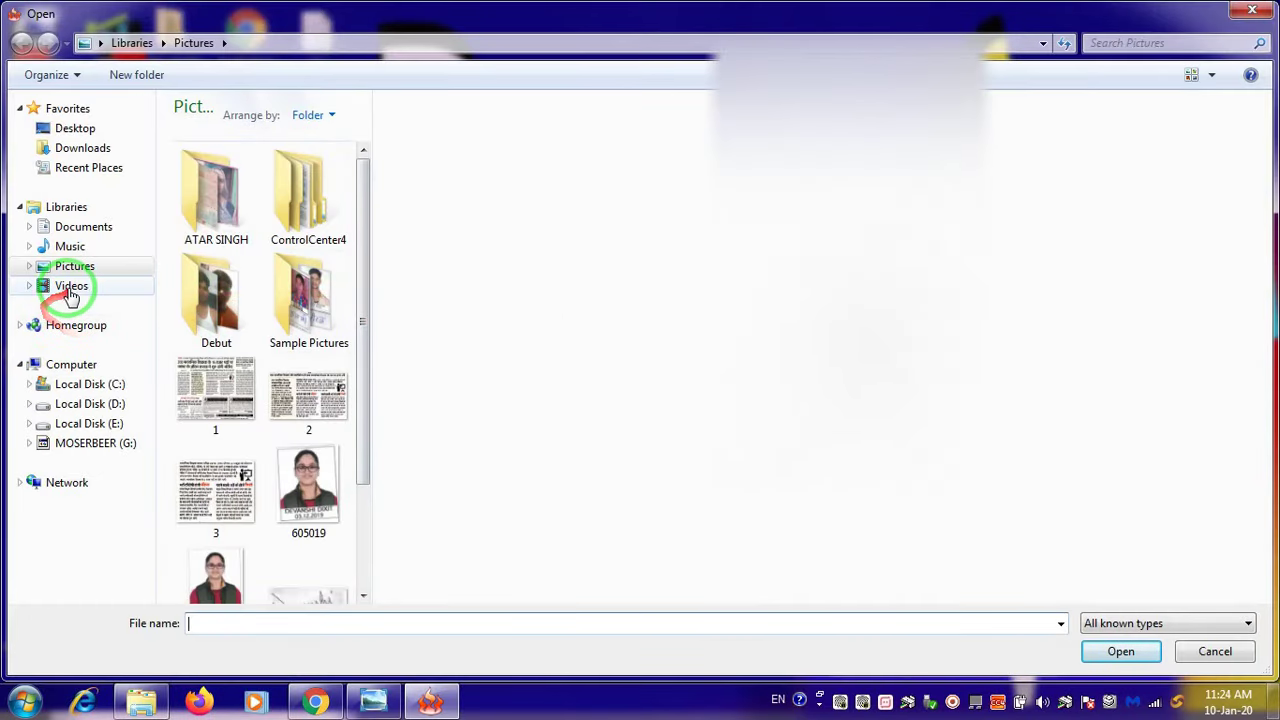
{"action": "left_click", "coordinate": [103, 450]}
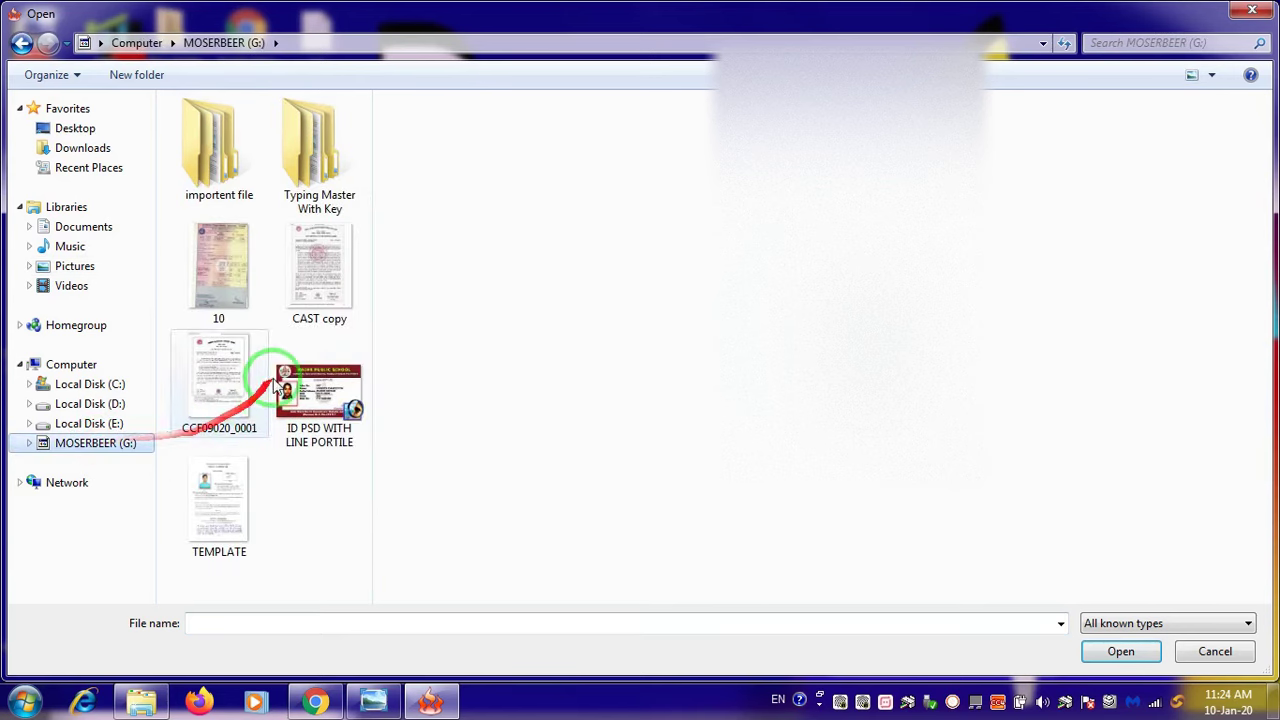
Open the marksheet image 10 in Paint from the file dialog.
{"action": "left_click", "coordinate": [232, 272]}
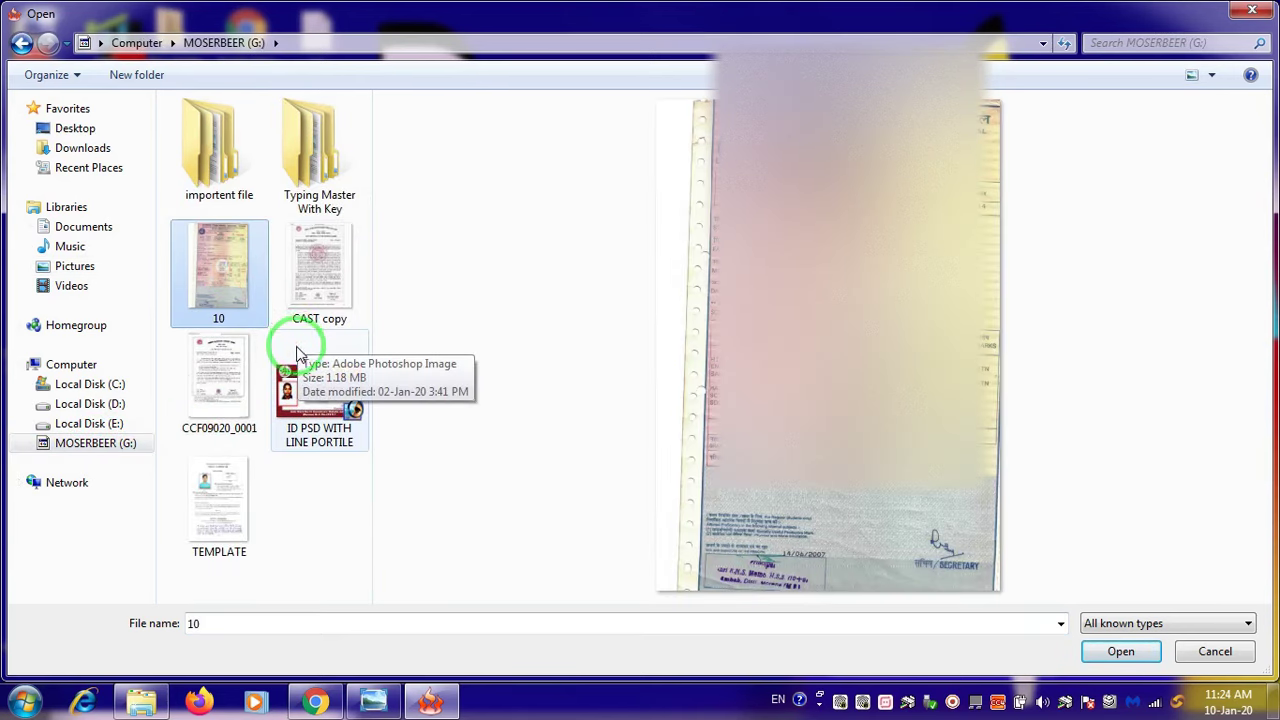
{"action": "right_click", "coordinate": [227, 287]}
{"action": "mouse_move", "coordinate": [365, 285]}
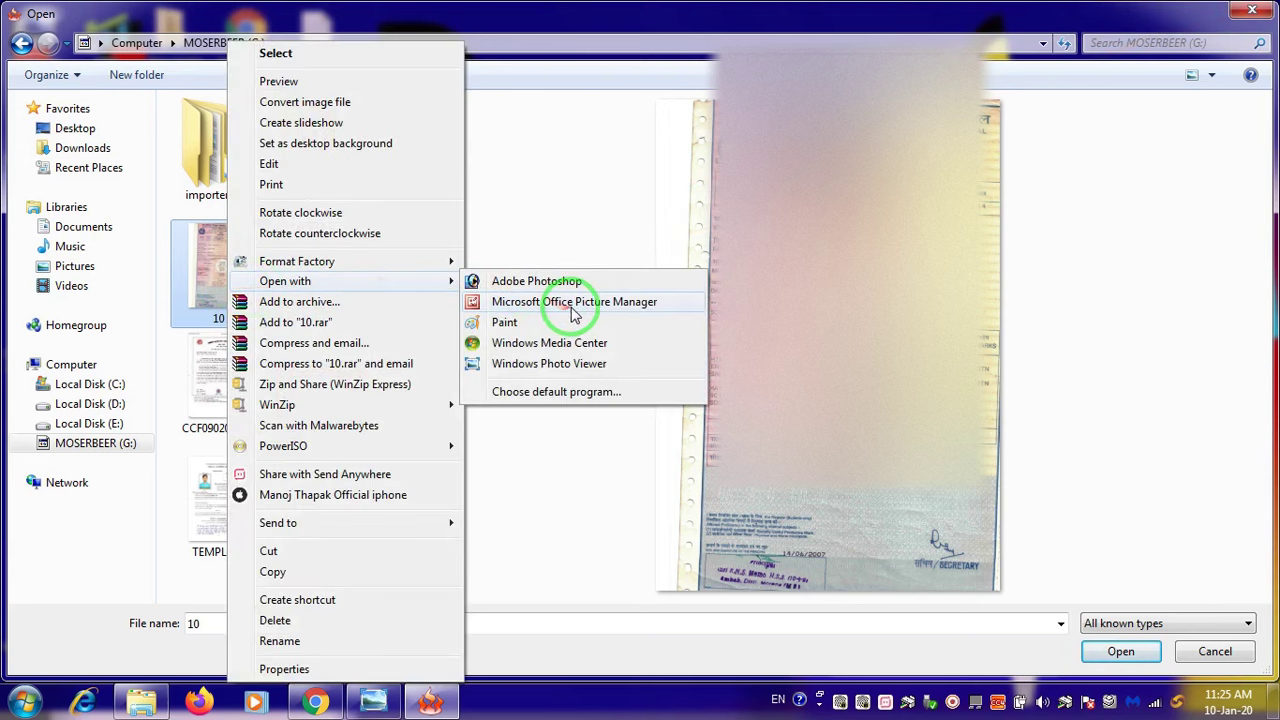
{"action": "left_click", "coordinate": [506, 322]}
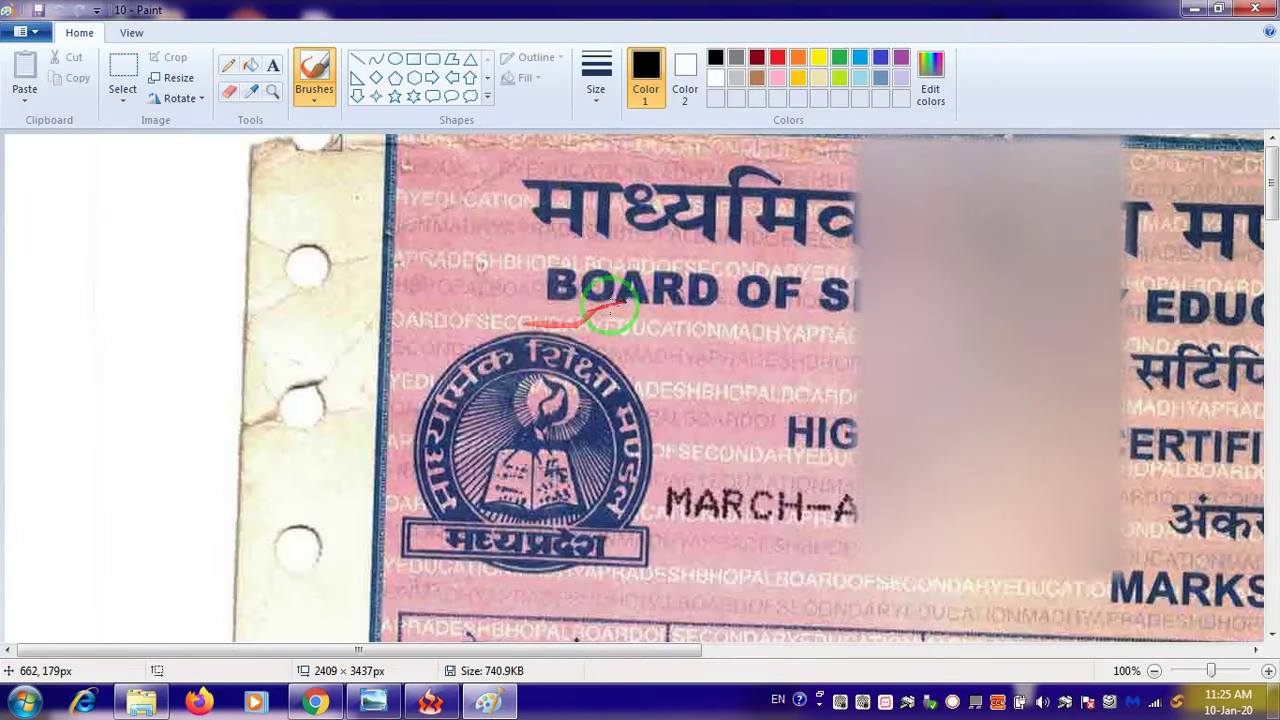
Set the marksheet resize to pixels without maintaining the aspect ratio, with a horizontal size of 720.
{"action": "left_click", "coordinate": [180, 82]}
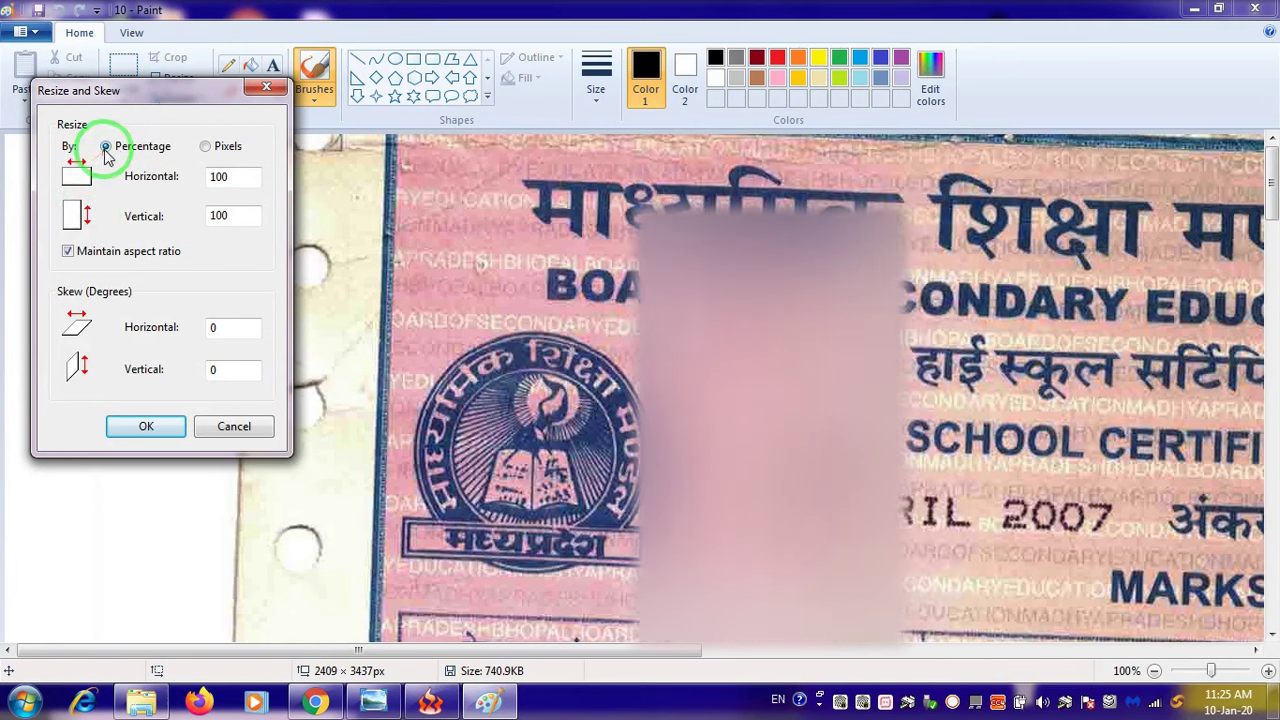
{"action": "left_click", "coordinate": [90, 256]}
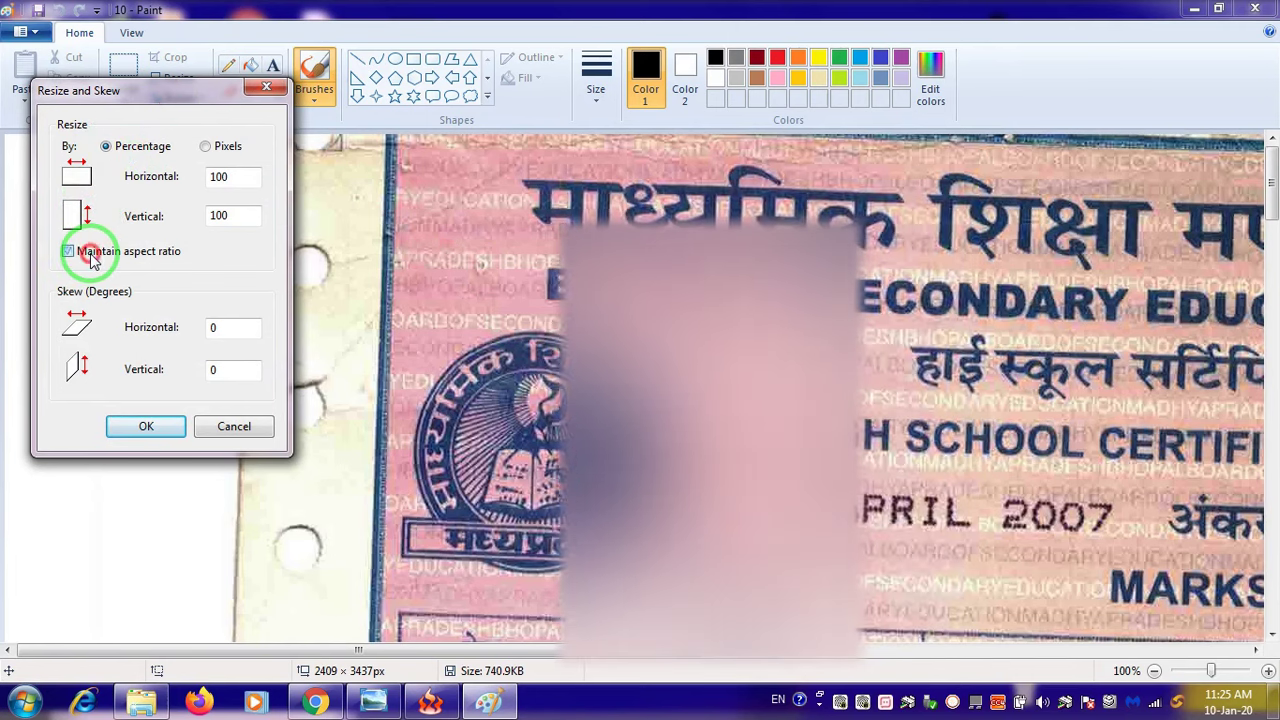
{"action": "left_click", "coordinate": [229, 147]}
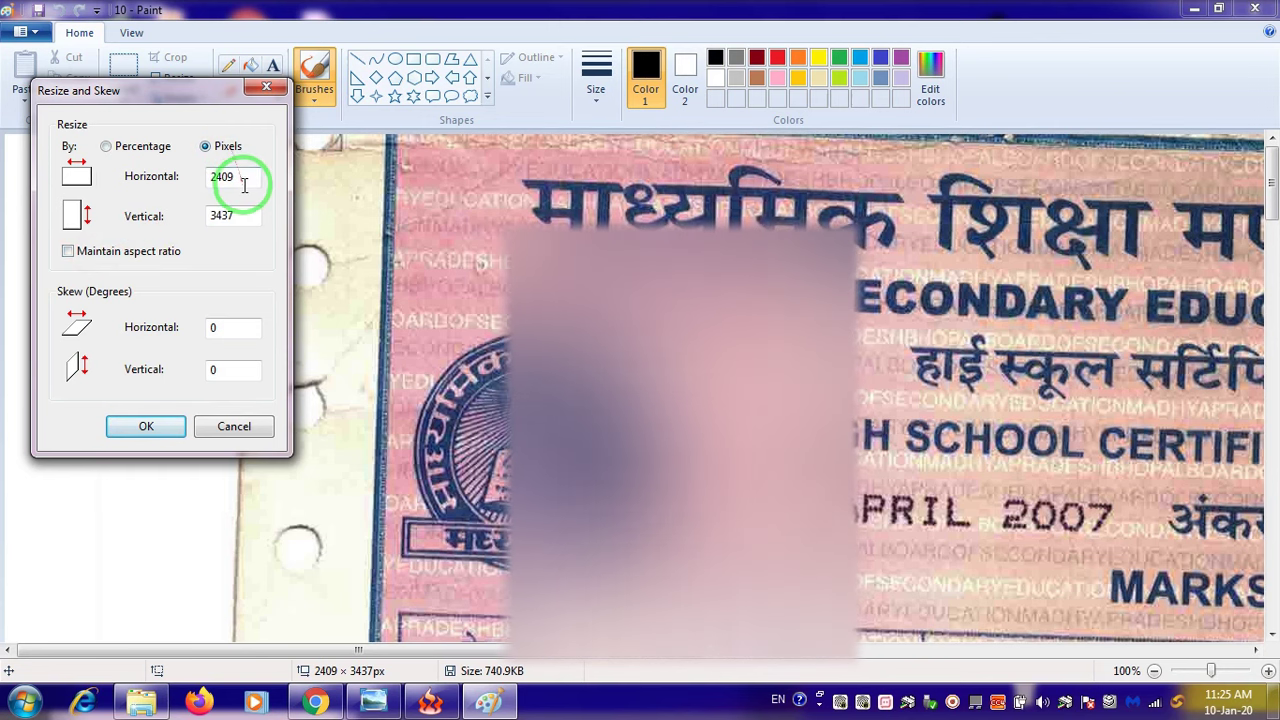
{"action": "left_click_drag", "start_coordinate": [243, 178], "coordinate": [171, 172]}
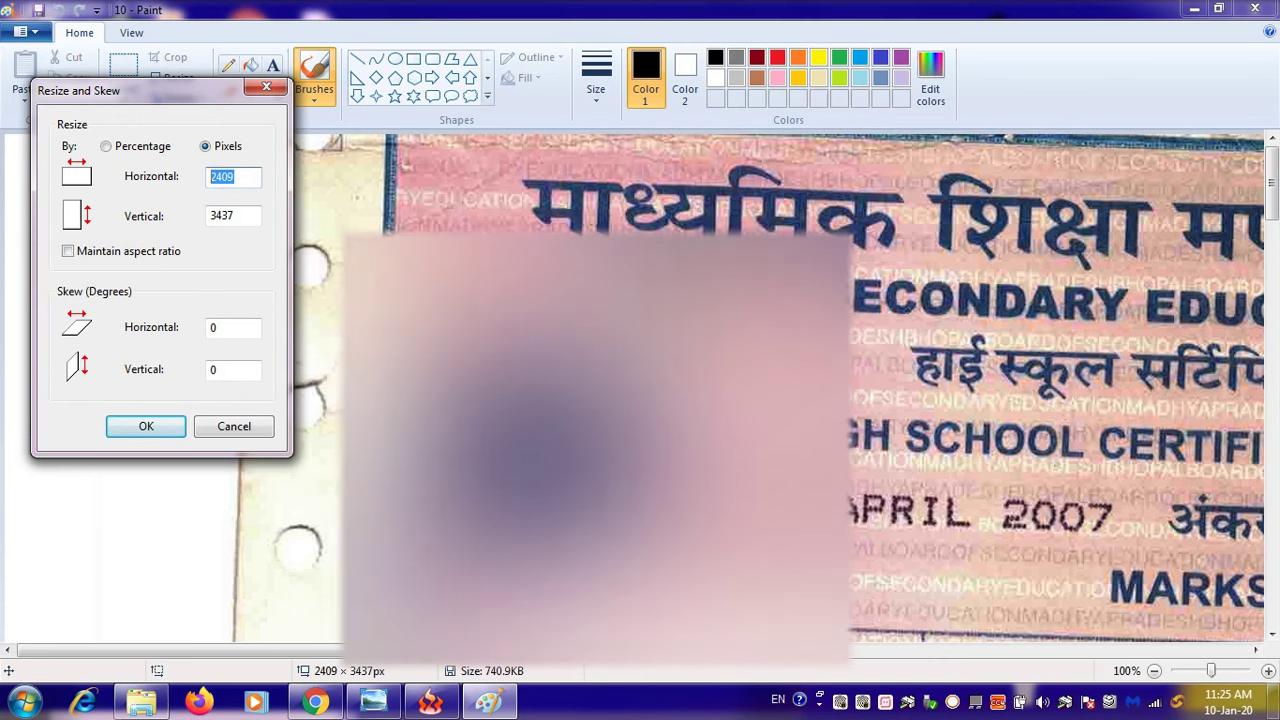
{"action": "type", "text": "720"}
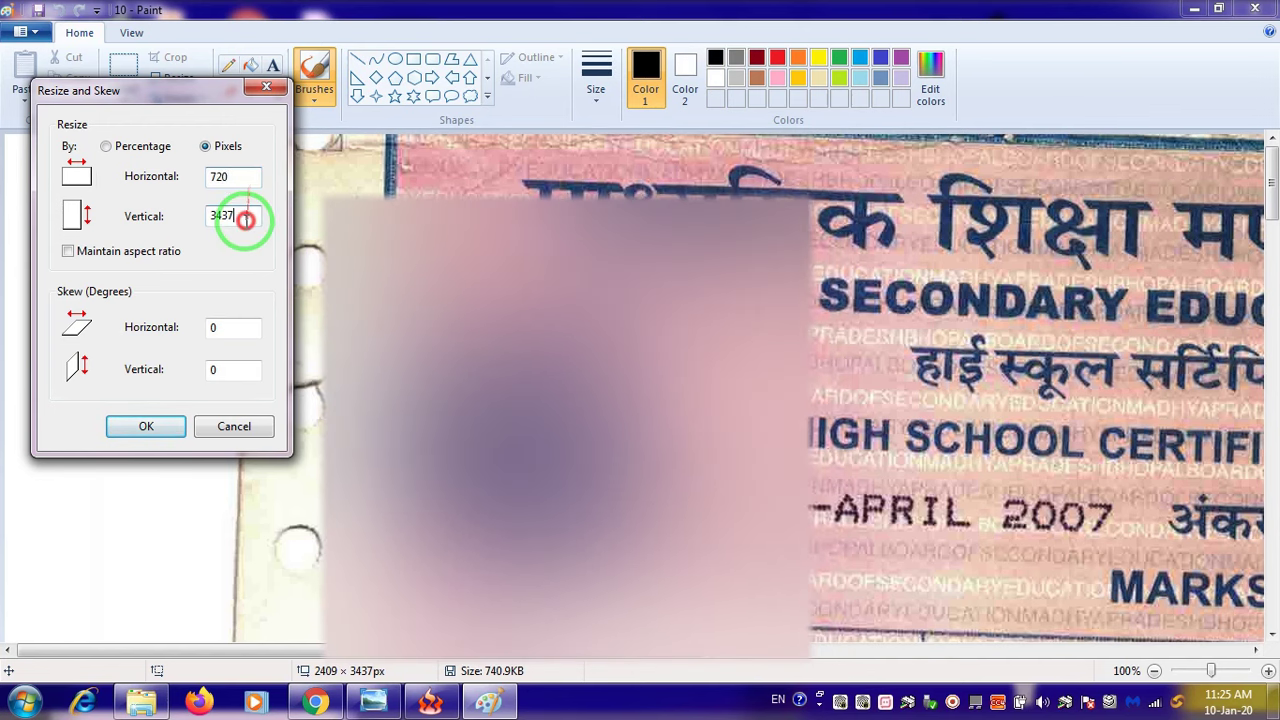
Set the marksheet's vertical size to 920 pixels and apply the resize.
{"action": "double_click", "coordinate": [240, 217]}
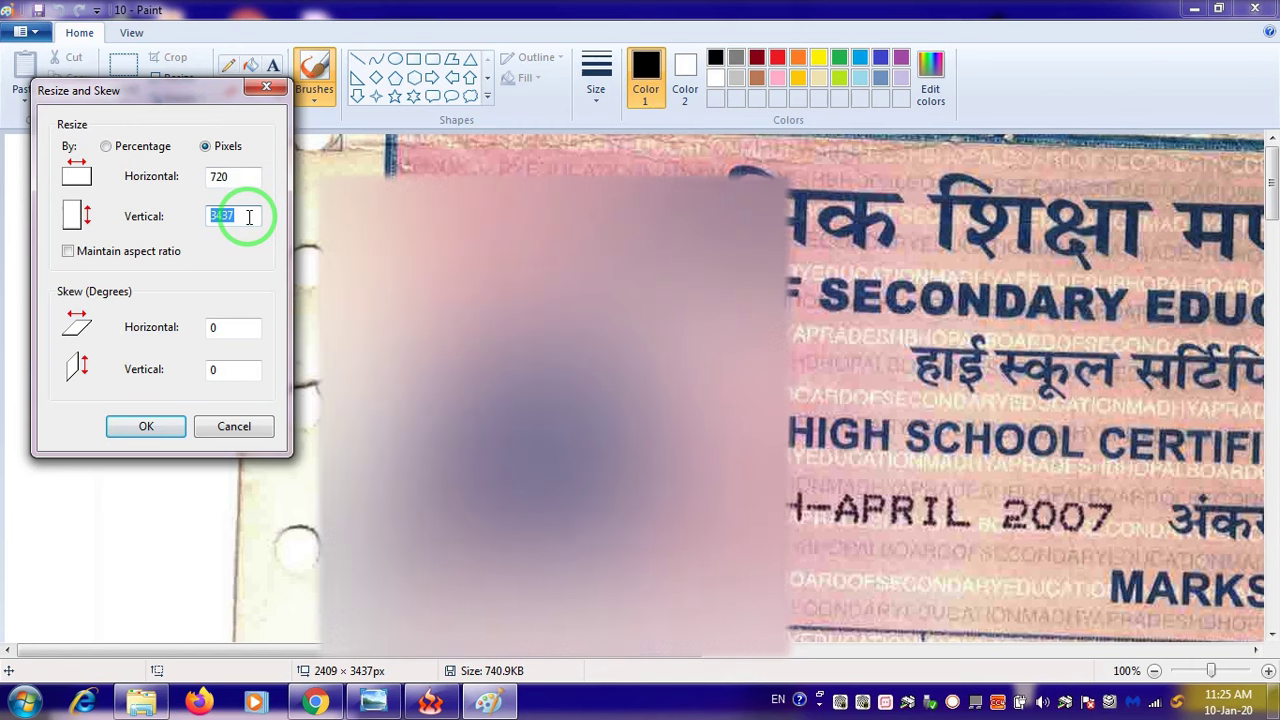
{"action": "type", "text": "8"}
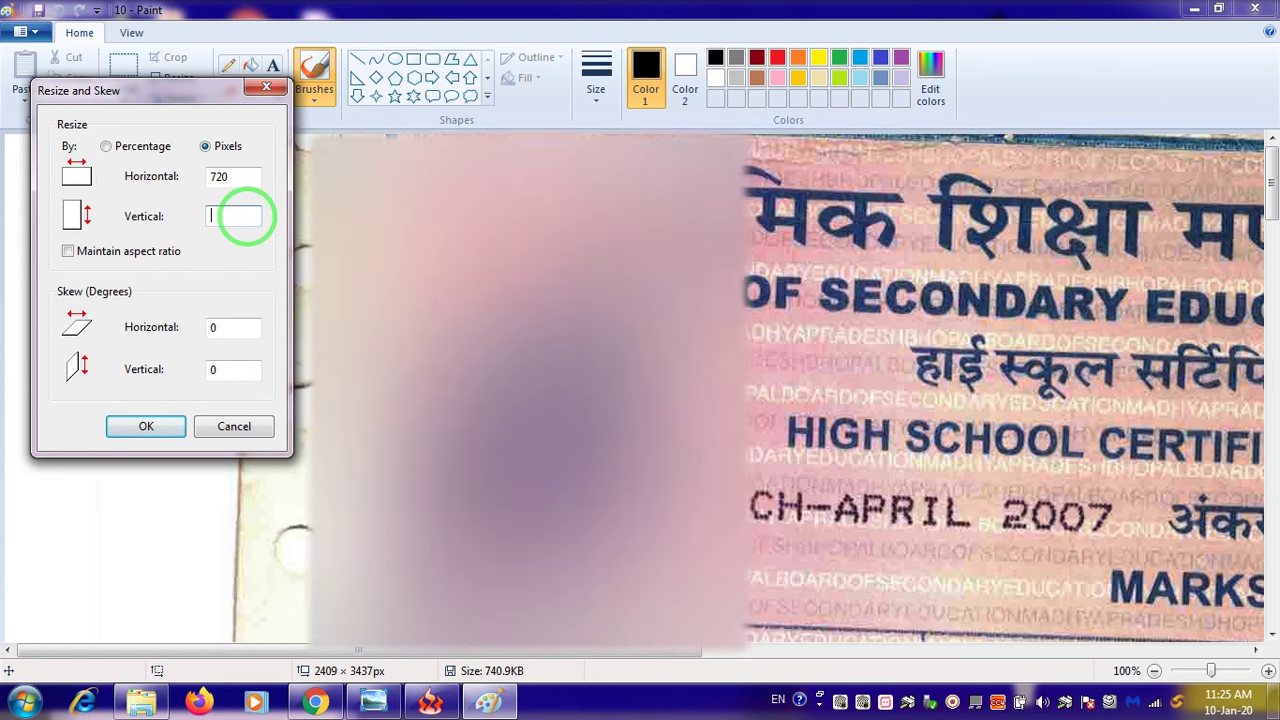
{"action": "type", "text": "00"}
{"action": "key", "text": "BackSpace"}
{"action": "key", "text": "BackSpace"}
{"action": "type", "text": "20"}
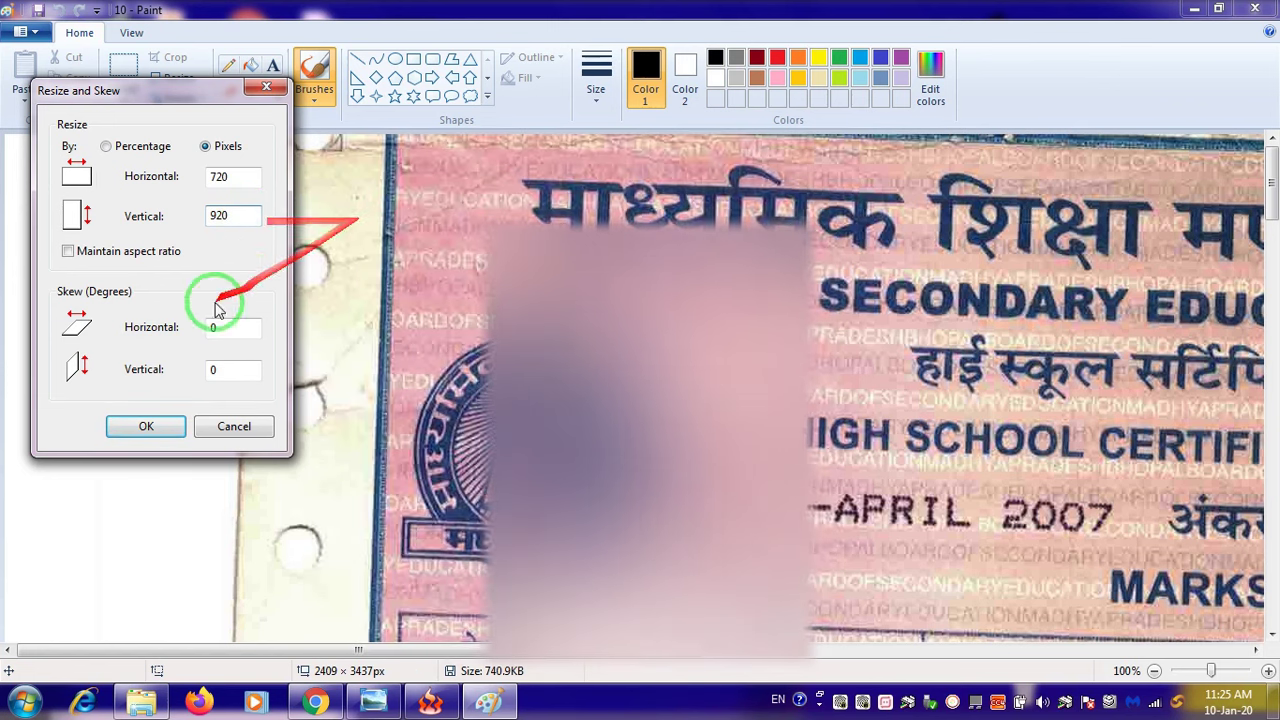
{"action": "left_click", "coordinate": [146, 426]}
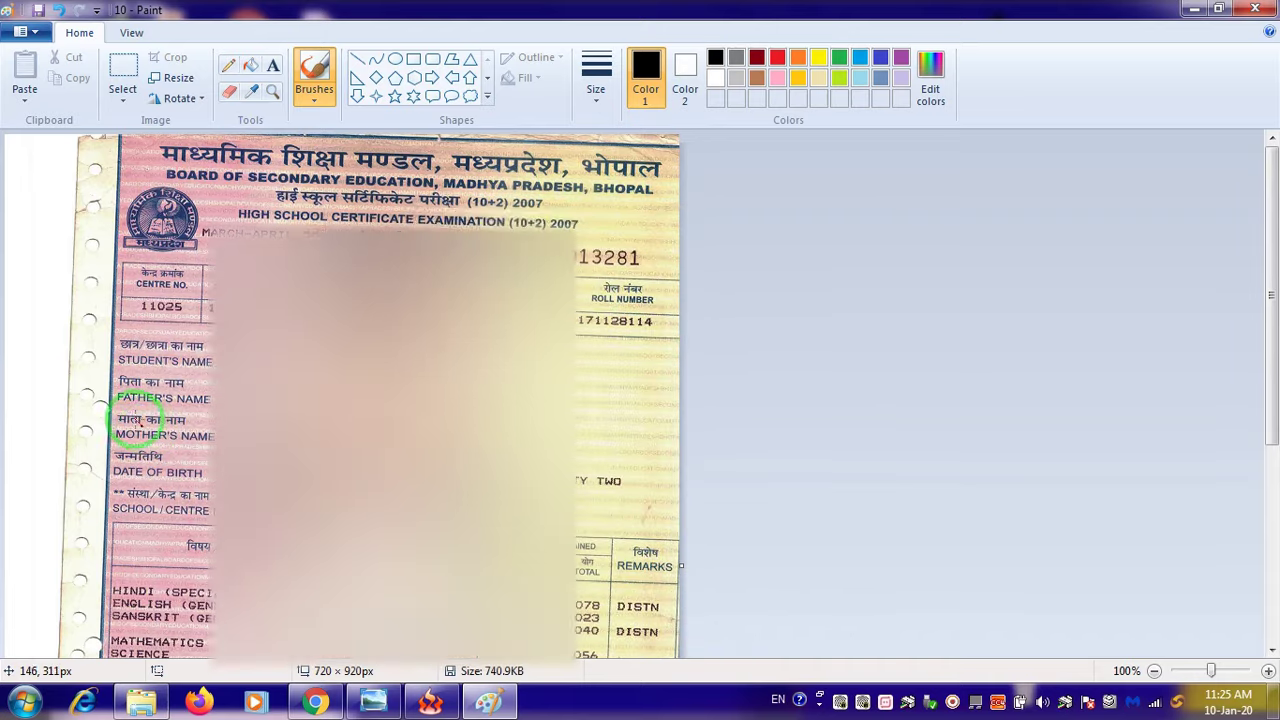
{"action": "scroll", "coordinate": [400, 380], "scroll_direction": "down", "scroll_amount": 4}
{"action": "scroll", "coordinate": [466, 330], "scroll_direction": "up", "scroll_amount": 3}
{"action": "scroll", "coordinate": [420, 247], "scroll_direction": "up", "scroll_amount": 3}
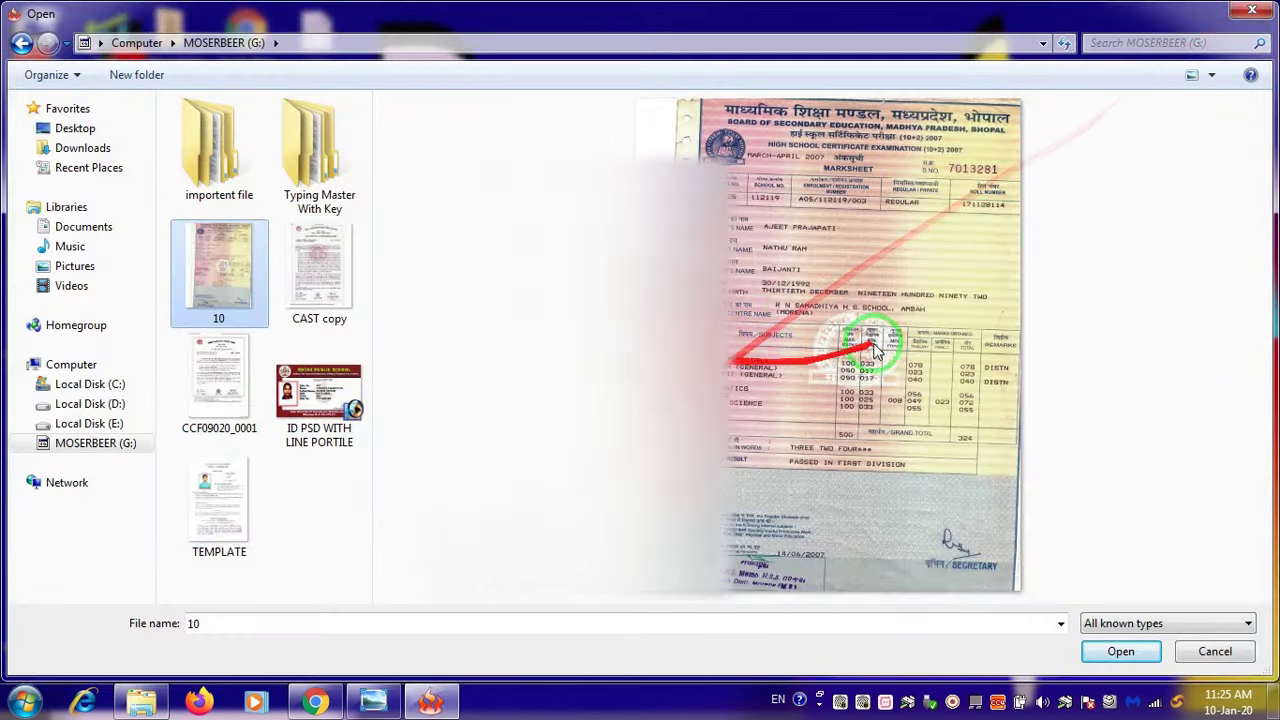
Check the file size of the marksheet image 10 in its properties.
{"action": "right_click", "coordinate": [873, 343]}
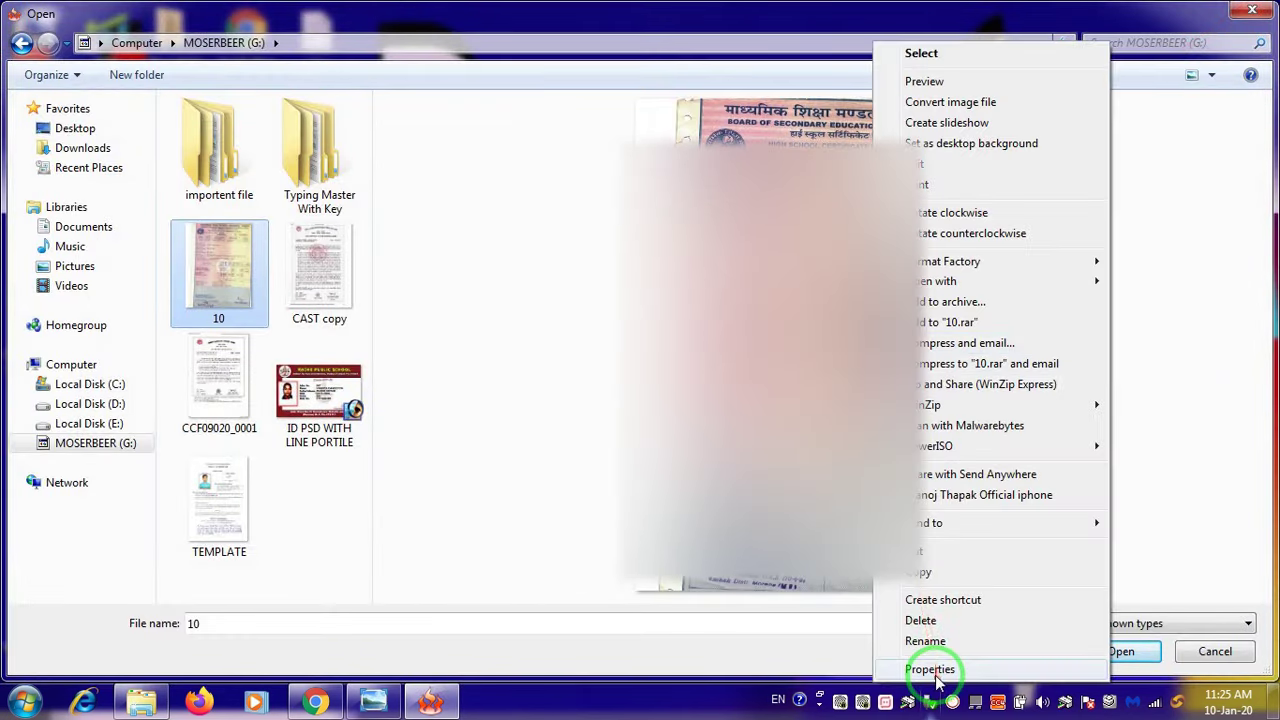
{"action": "left_click", "coordinate": [948, 666]}
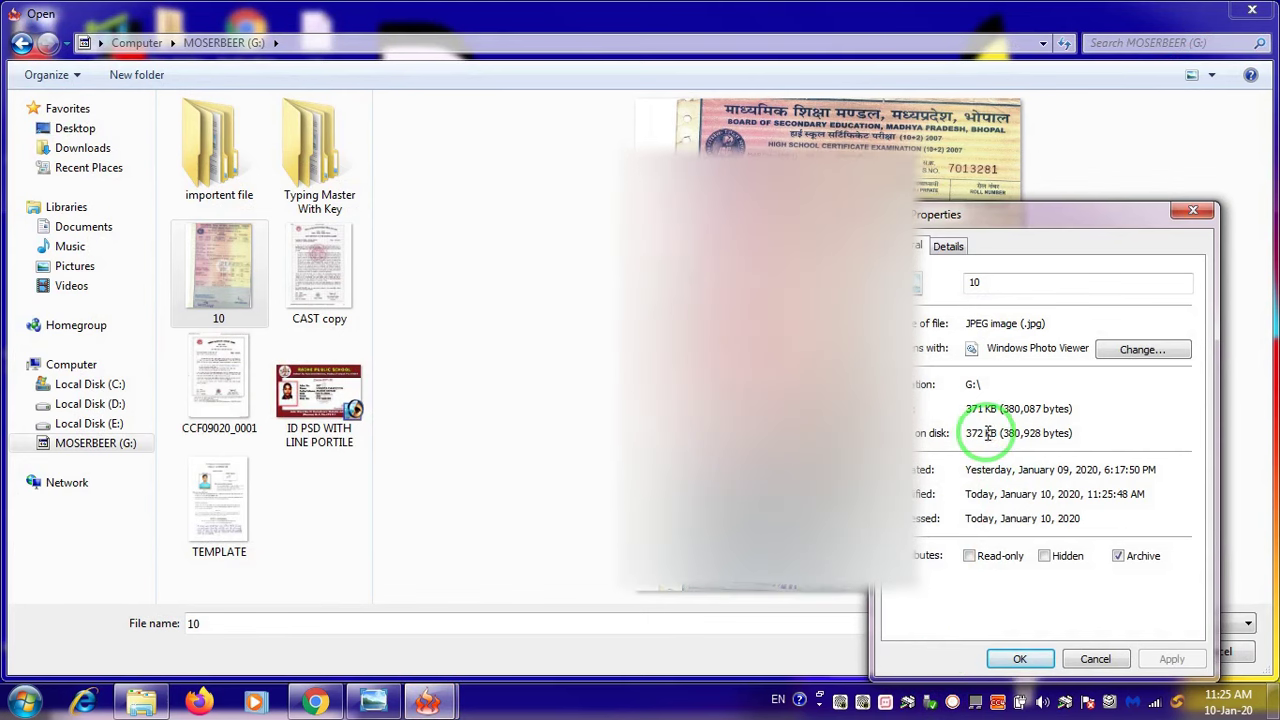
{"action": "left_click", "coordinate": [1204, 213]}
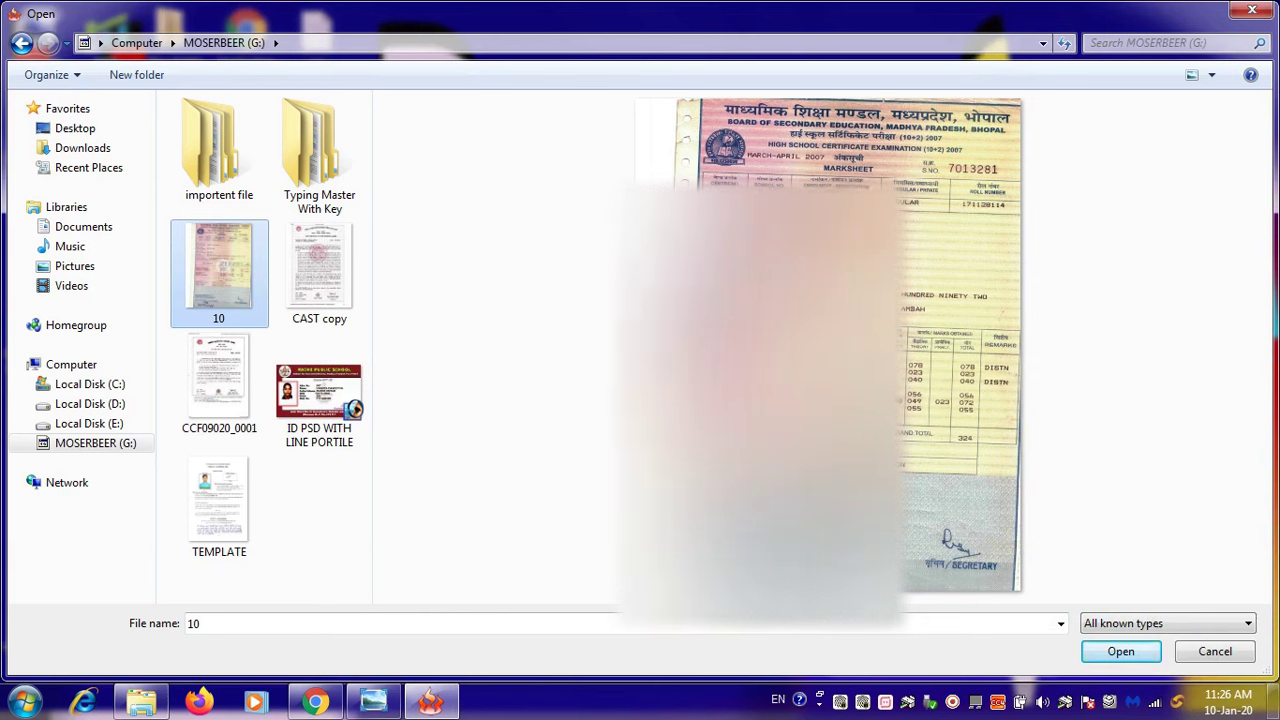
Open the caste certificate image CCF09020_0001 in Paint from the file dialog.
{"action": "left_click", "coordinate": [208, 270]}
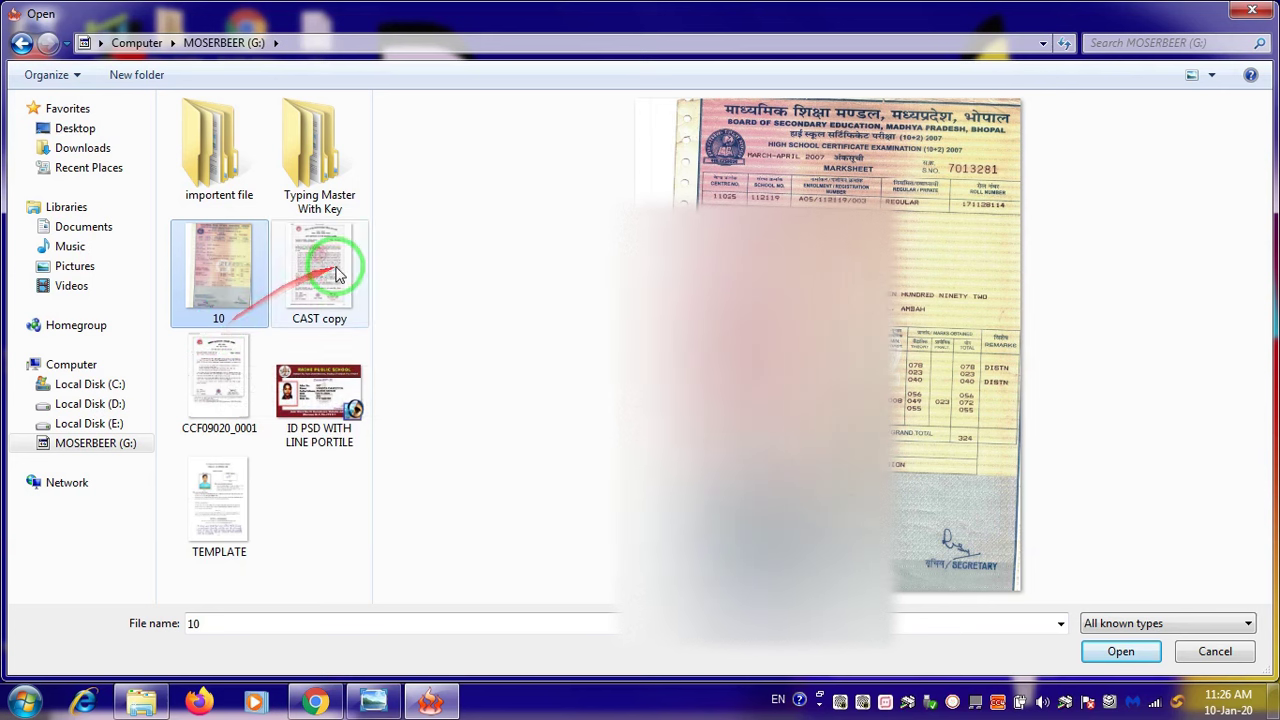
{"action": "left_click", "coordinate": [222, 372]}
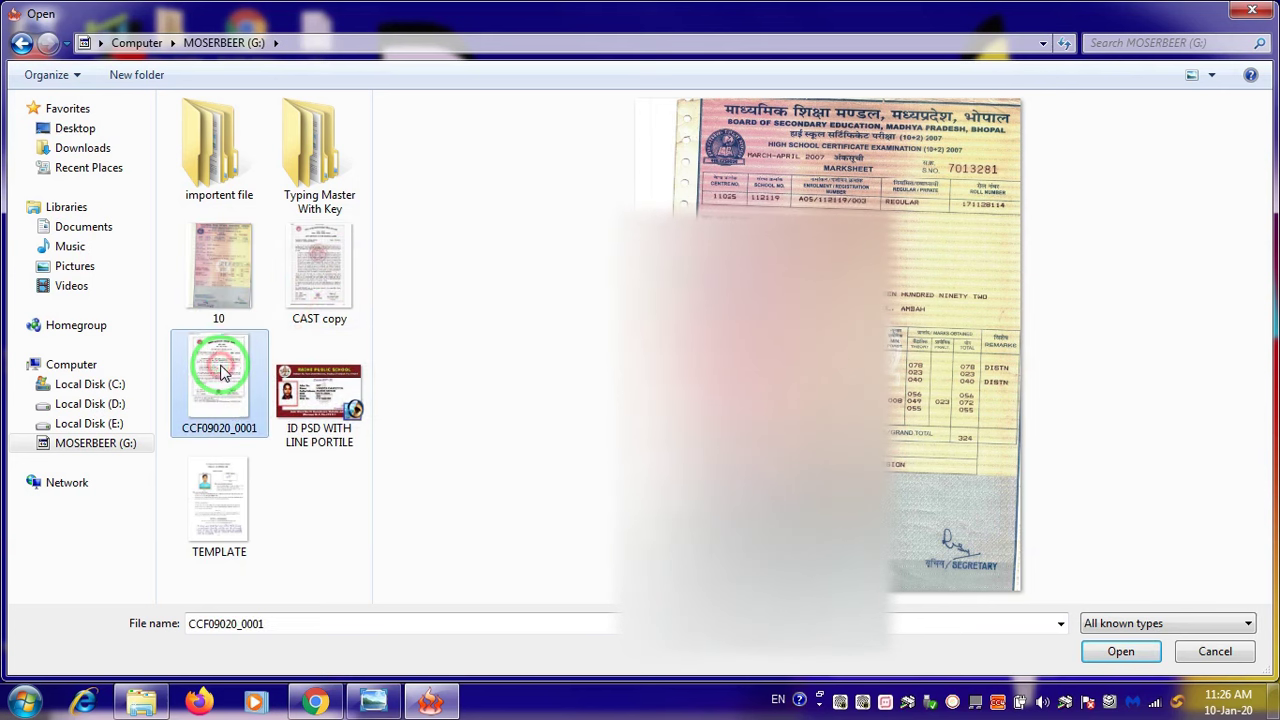
{"action": "right_click", "coordinate": [227, 378]}
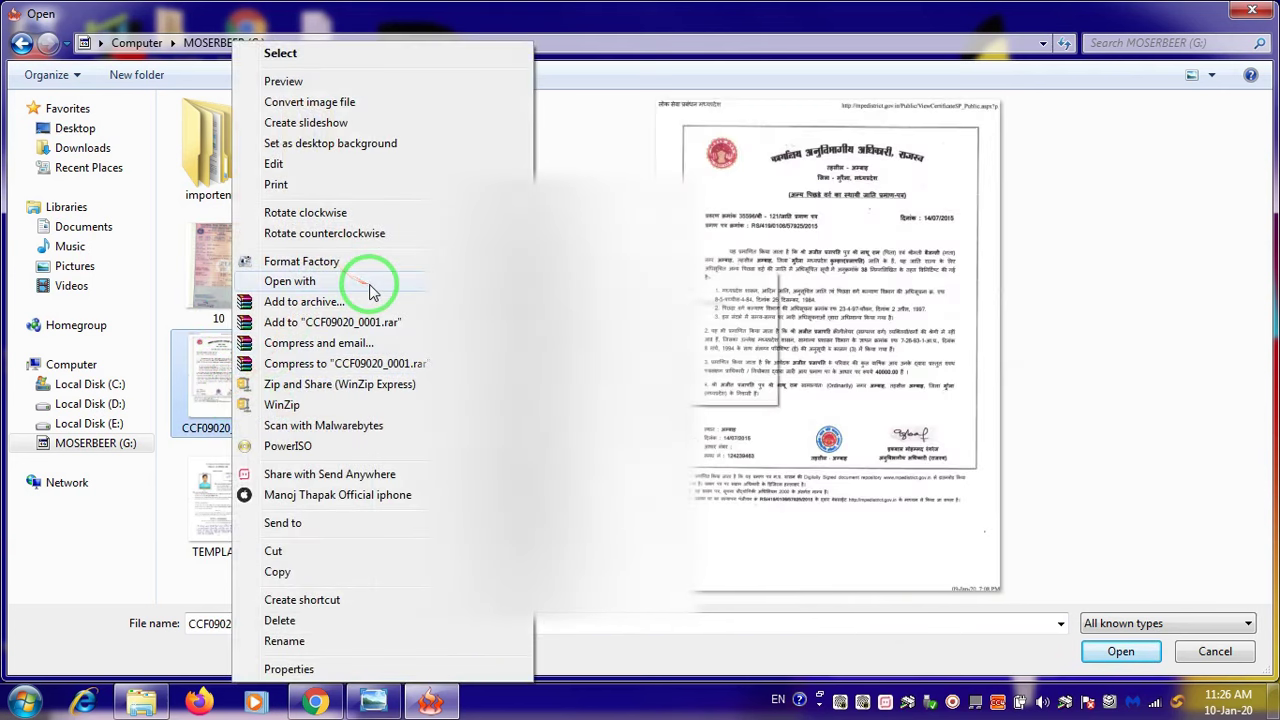
{"action": "mouse_move", "coordinate": [367, 290]}
{"action": "left_click", "coordinate": [580, 323]}
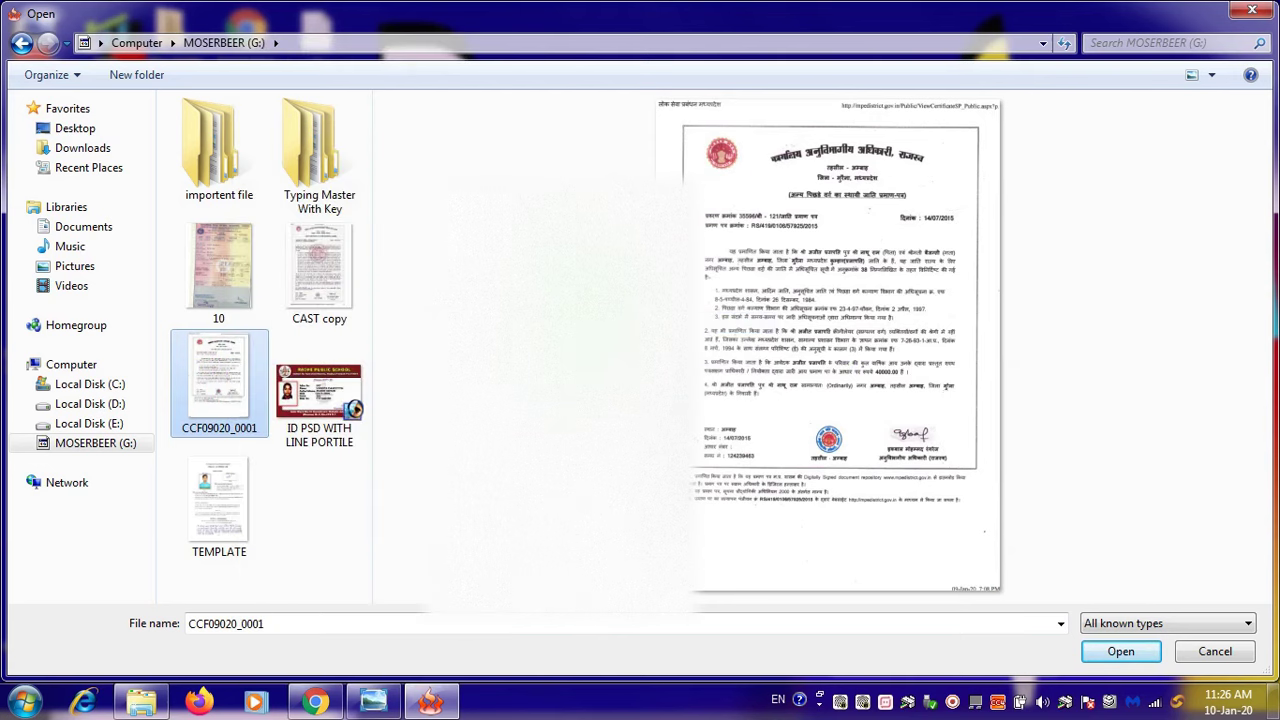
{"action": "scroll", "coordinate": [600, 330], "scroll_direction": "down", "scroll_amount": 5}
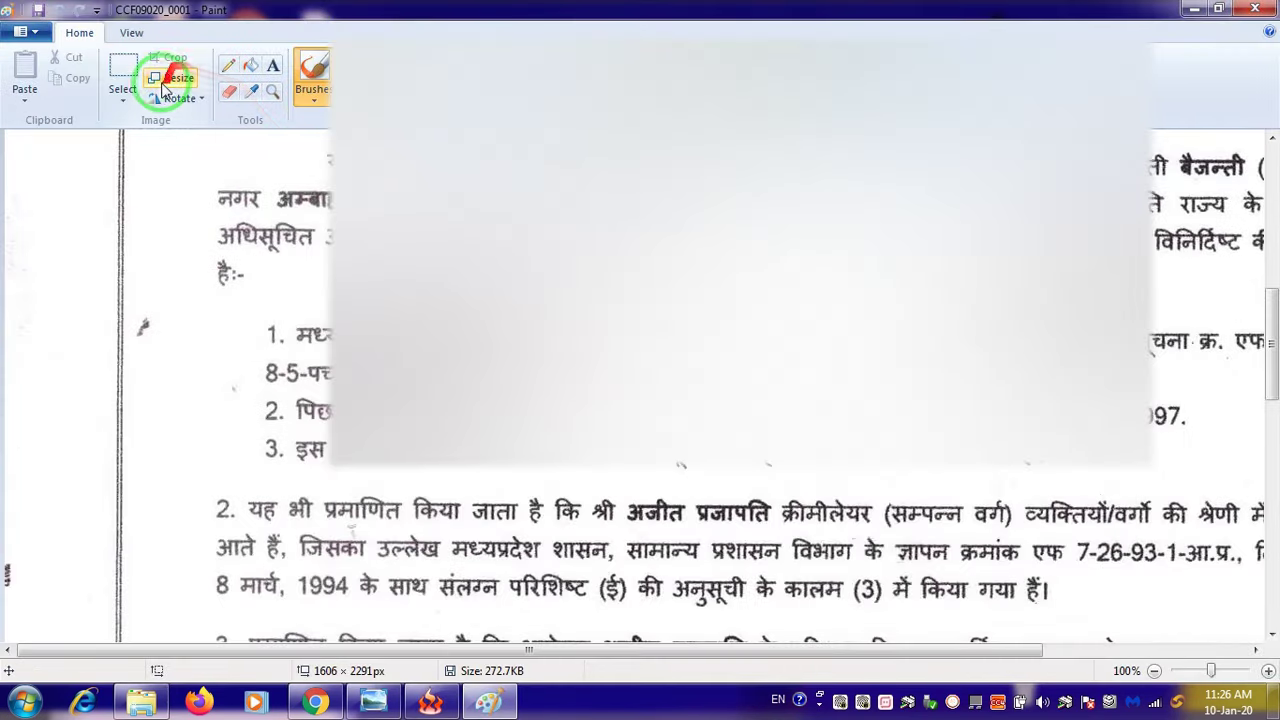
Resize the caste certificate to 720 by 920 pixels without maintaining the aspect ratio.
{"action": "left_click", "coordinate": [172, 78]}
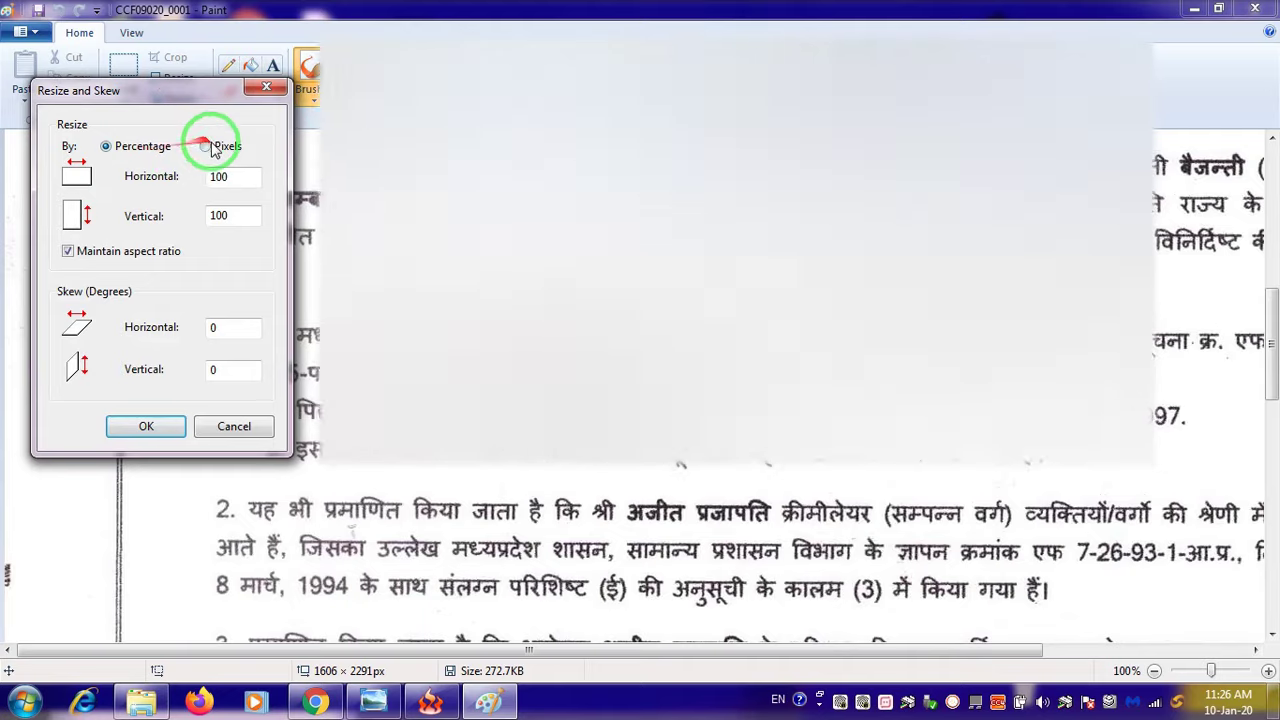
{"action": "left_click", "coordinate": [205, 146]}
{"action": "left_click", "coordinate": [67, 251]}
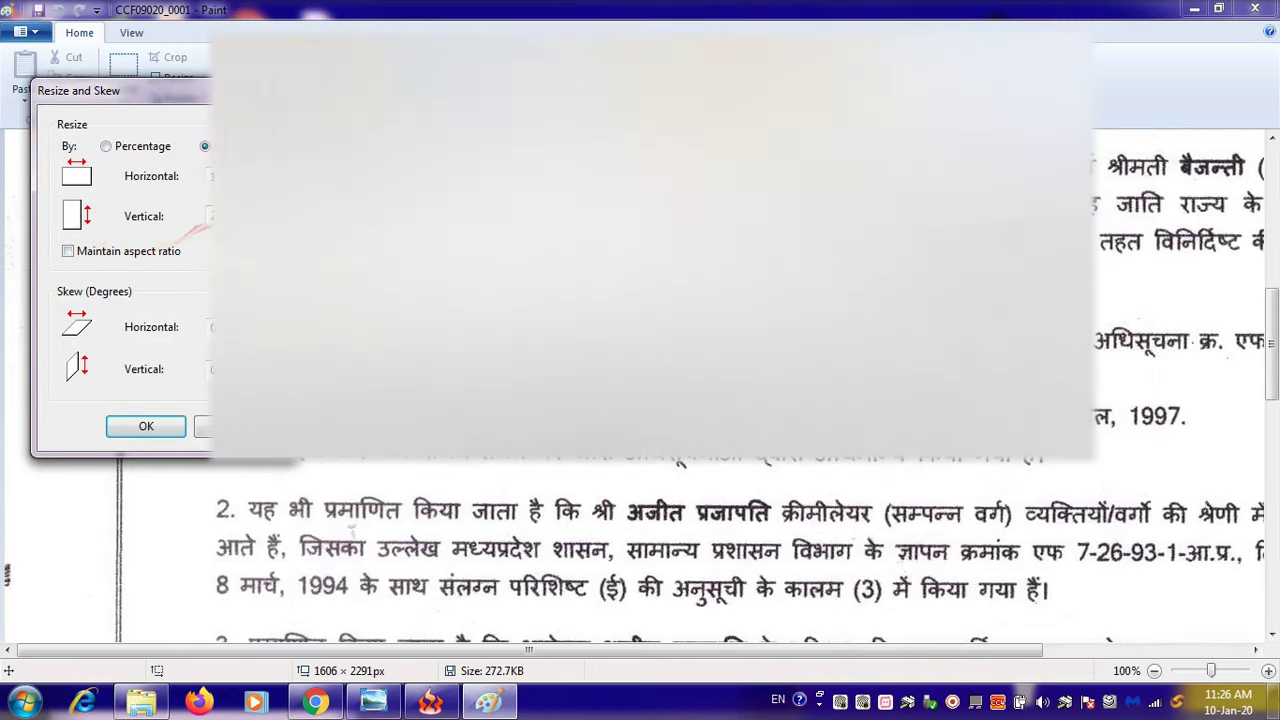
{"action": "left_click_drag", "start_coordinate": [232, 177], "coordinate": [99, 168]}
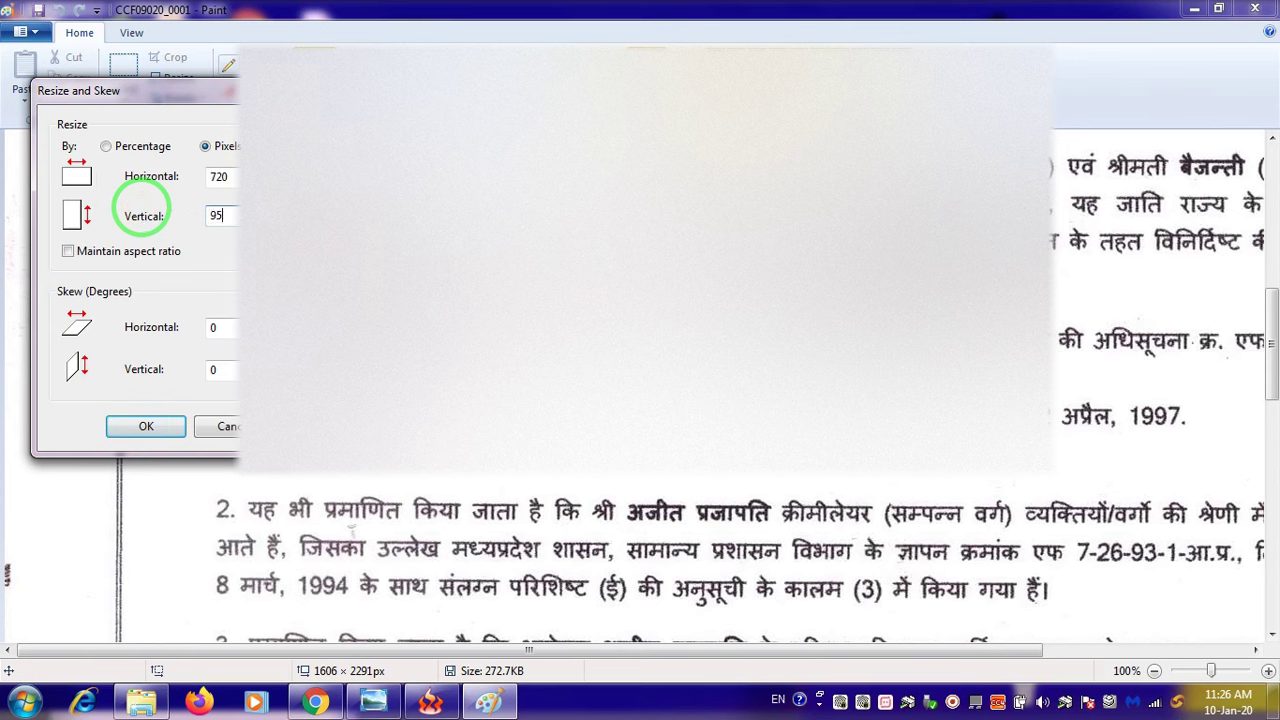
{"action": "left_click", "coordinate": [146, 426]}
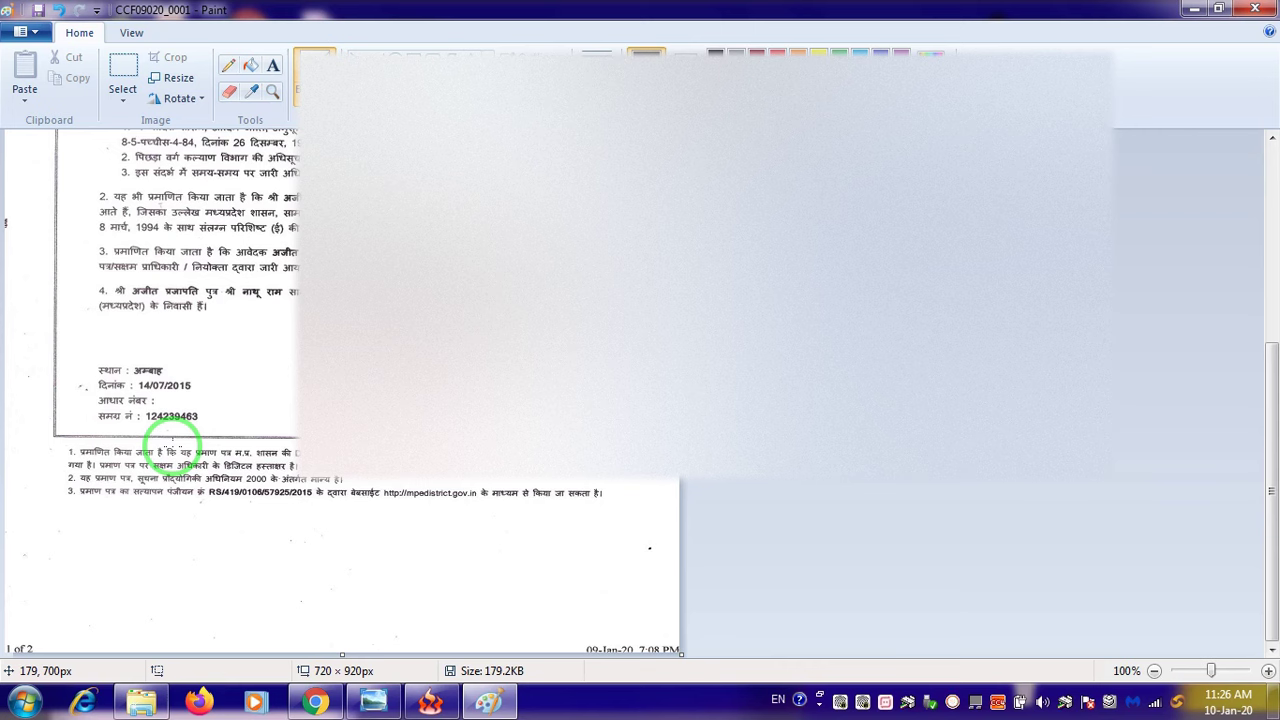
Close the resized caste certificate in Paint and check the file size of CCF09020_0001 in its properties.
{"action": "scroll", "coordinate": [437, 359], "scroll_direction": "up", "scroll_amount": 5}
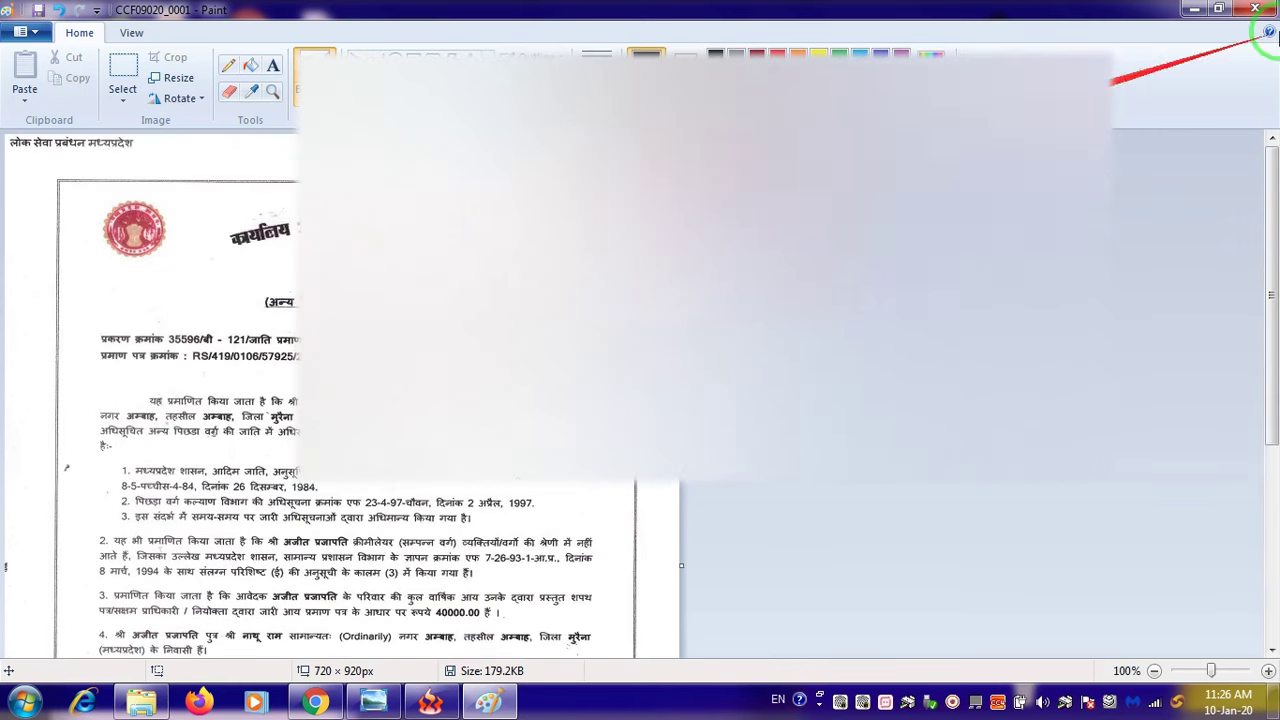
{"action": "key", "text": "ctrl+o"}
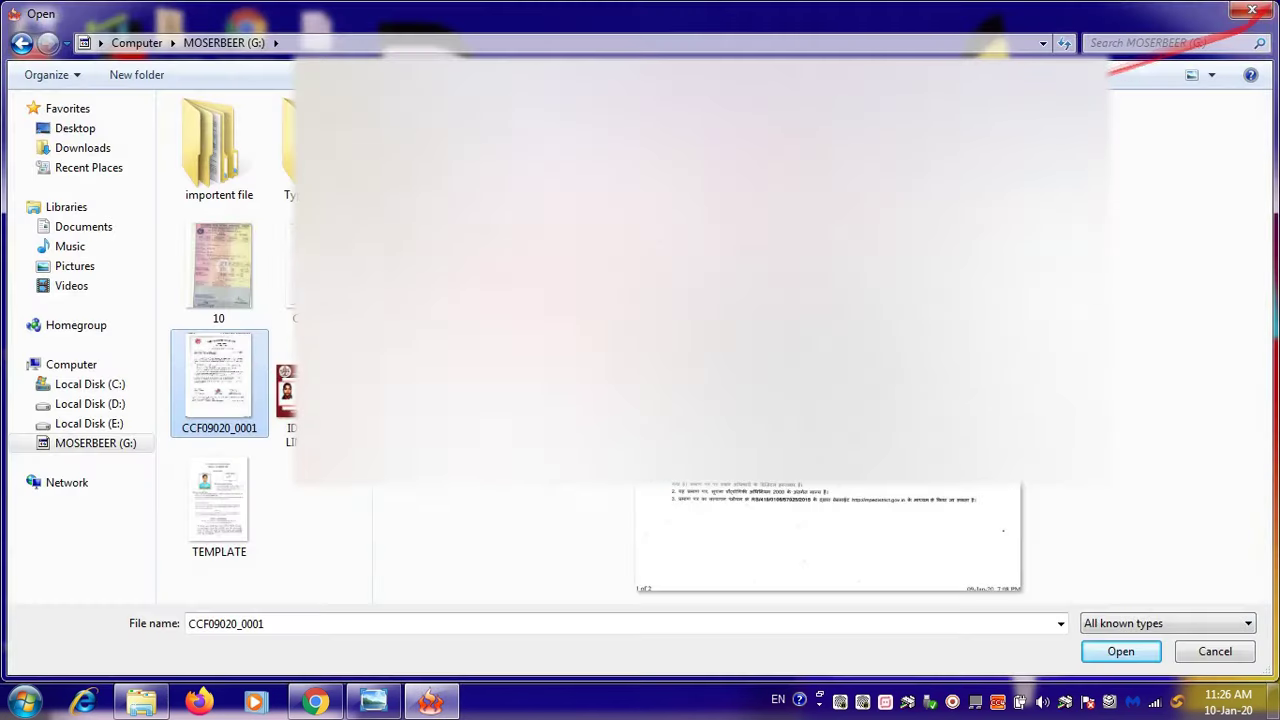
{"action": "right_click", "coordinate": [222, 392]}
{"action": "left_click", "coordinate": [310, 668]}
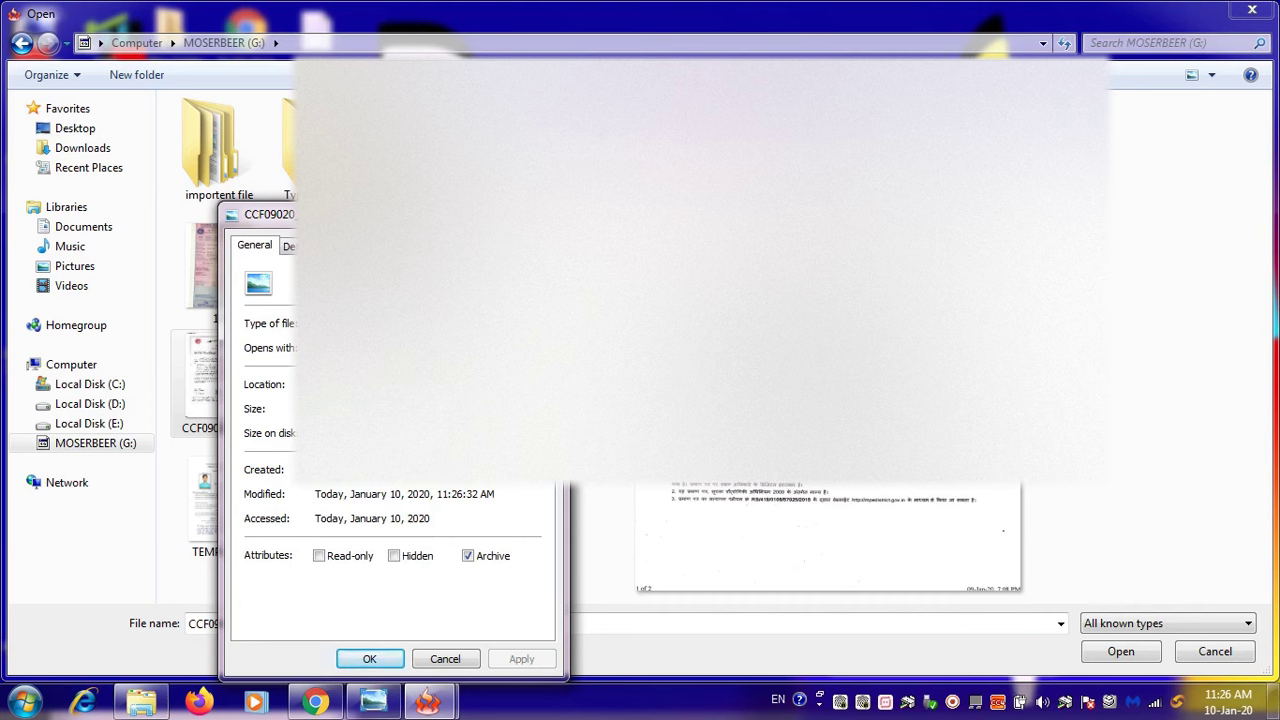
{"action": "key", "text": "Return"}
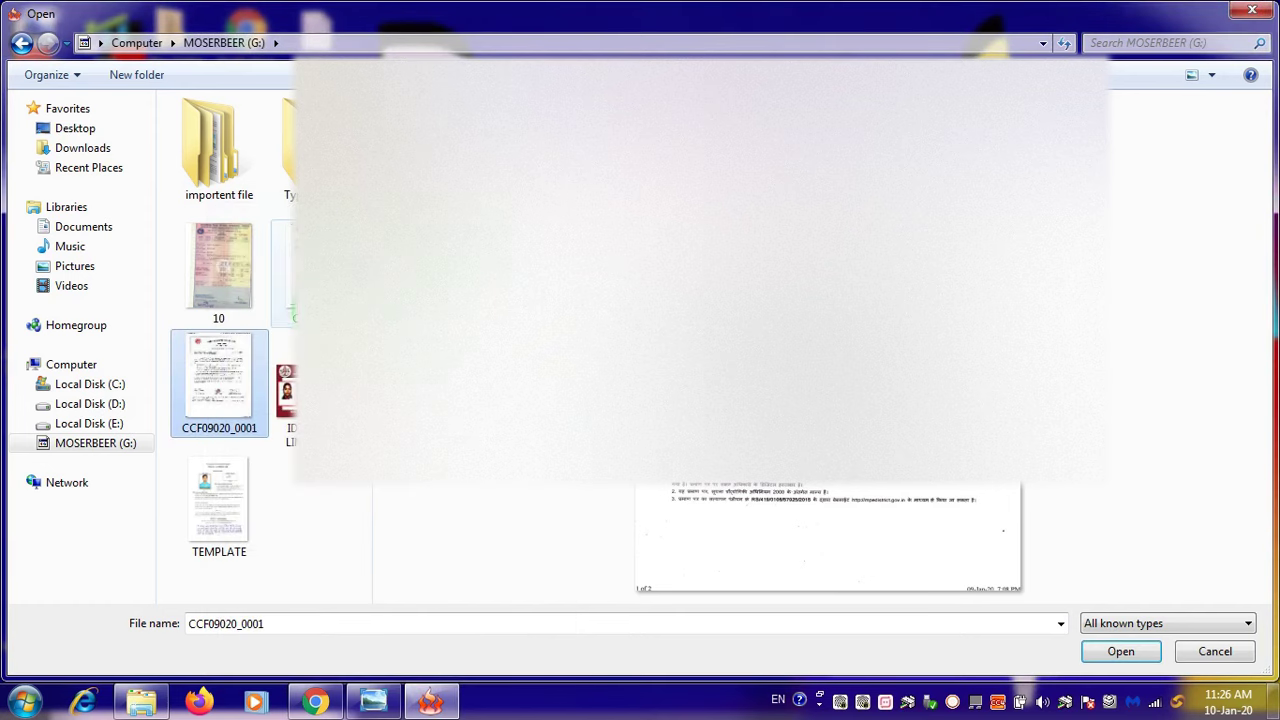
Open the images 10 and CCF09020_0001 together in RIOT for batch compression.
{"action": "left_click", "coordinate": [245, 268], "text": "ctrl"}
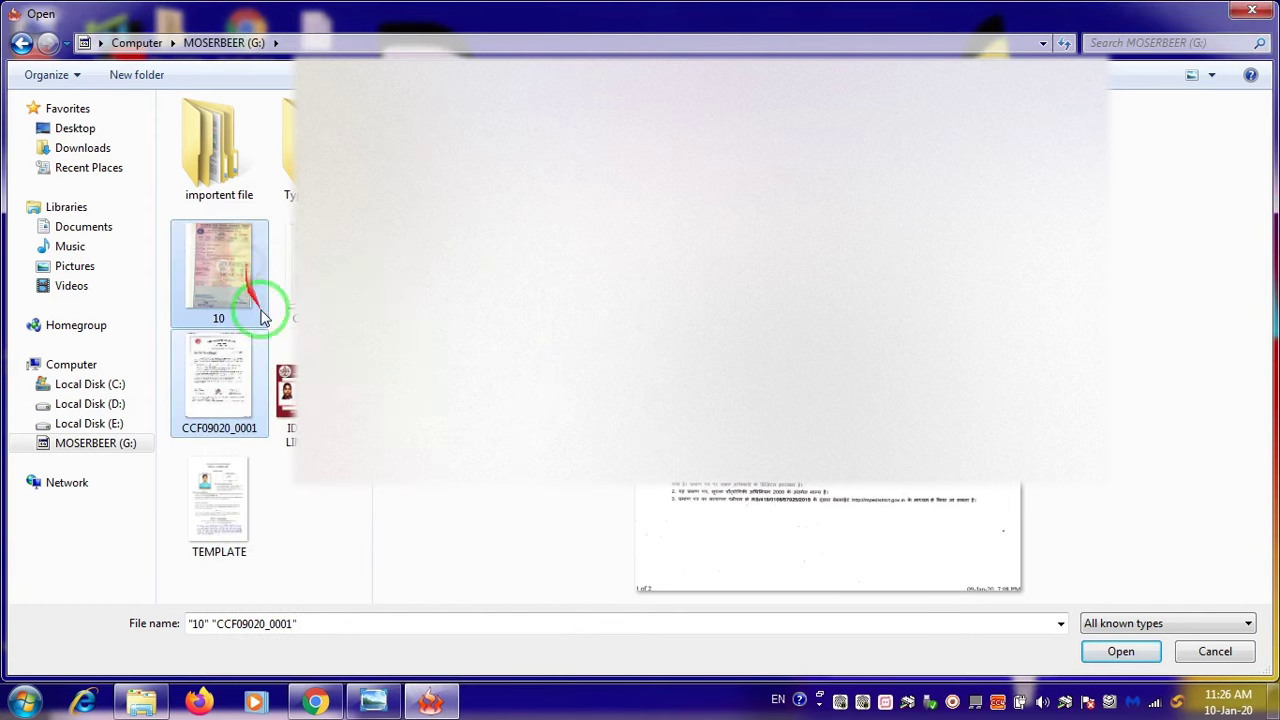
{"action": "left_click", "coordinate": [1108, 652]}
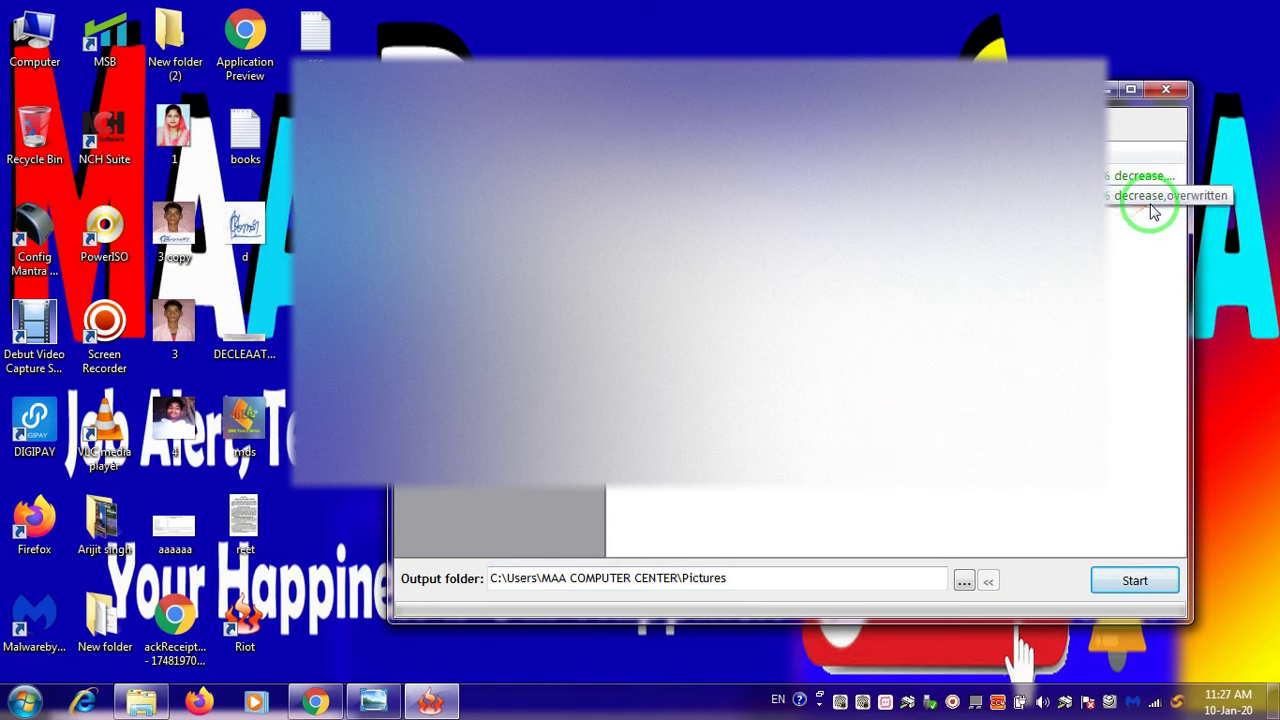
Switch to Windows Explorer and open the ControlCenter4 Scan folder in the Pictures library.
{"action": "left_click", "coordinate": [145, 697]}
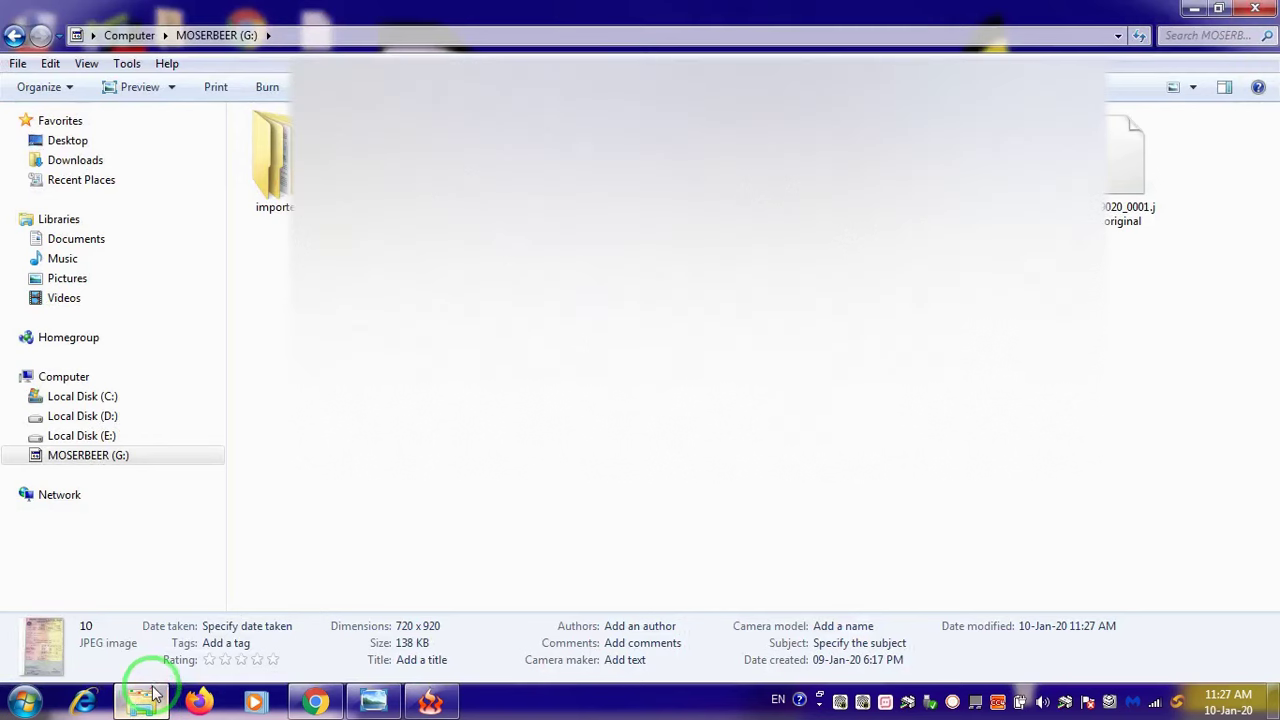
{"action": "left_click", "coordinate": [80, 284]}
{"action": "double_click", "coordinate": [359, 210]}
{"action": "double_click", "coordinate": [359, 210]}
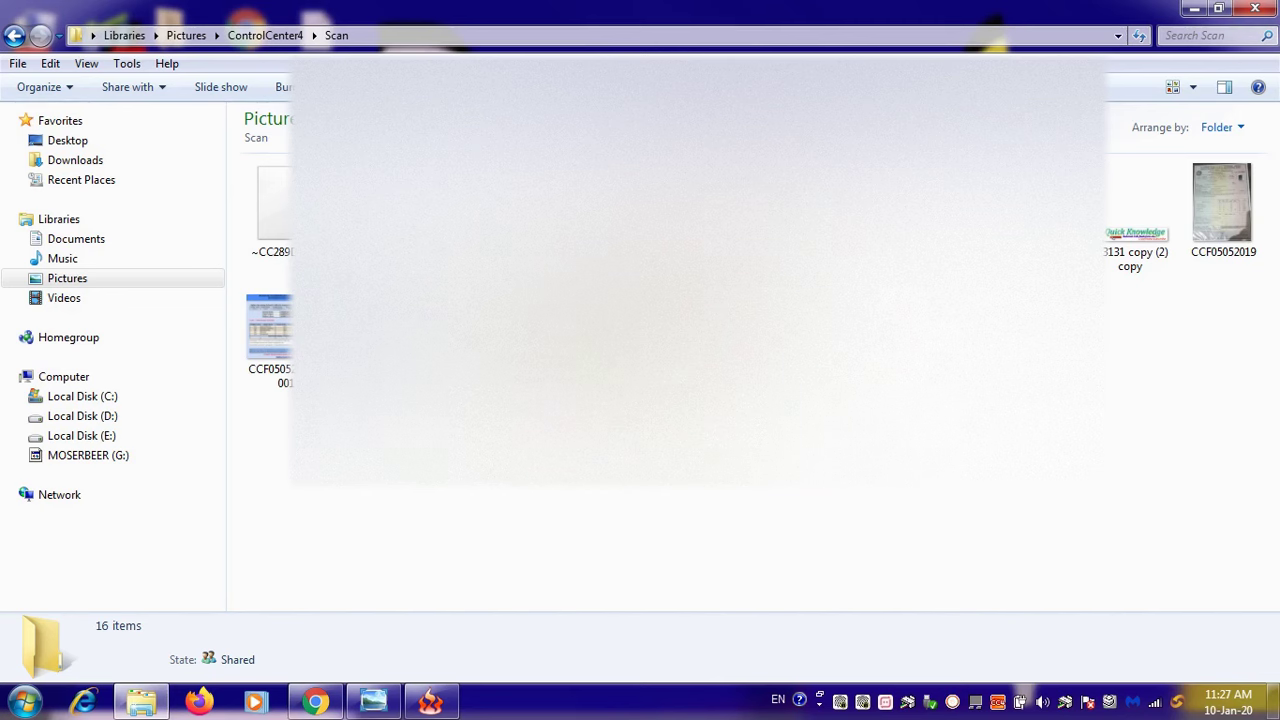
Check the output folder selection in RIOT's batch optimizer and open the Pictures library in a new Windows Explorer window.
{"action": "left_click", "coordinate": [575, 647]}
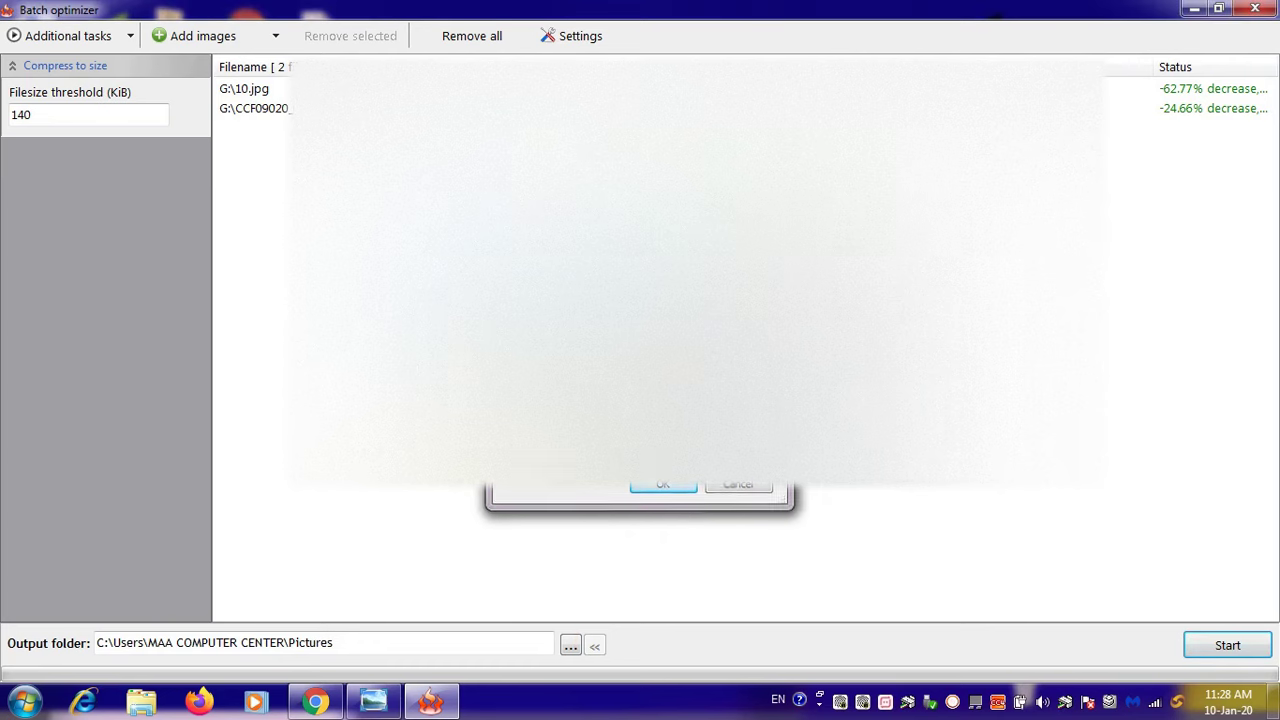
{"action": "left_click", "coordinate": [491, 506]}
{"action": "left_click", "coordinate": [145, 702]}
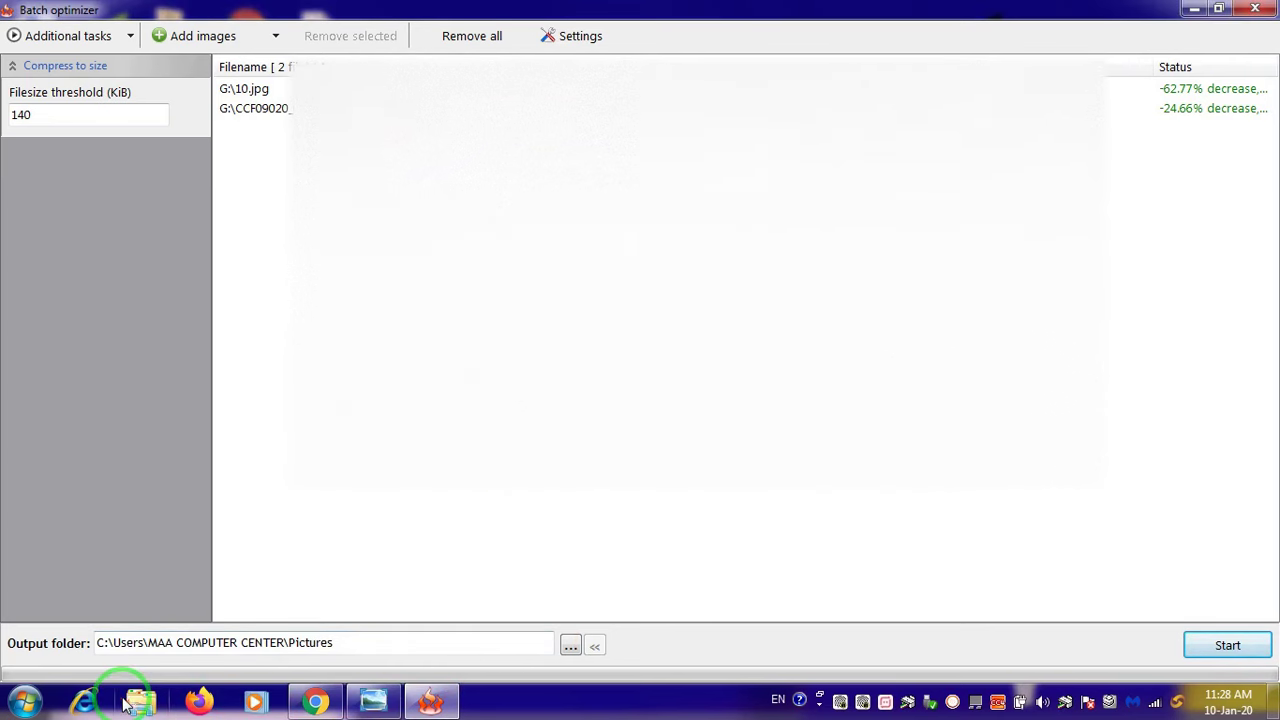
{"action": "left_click", "coordinate": [147, 704]}
{"action": "left_click", "coordinate": [148, 706]}
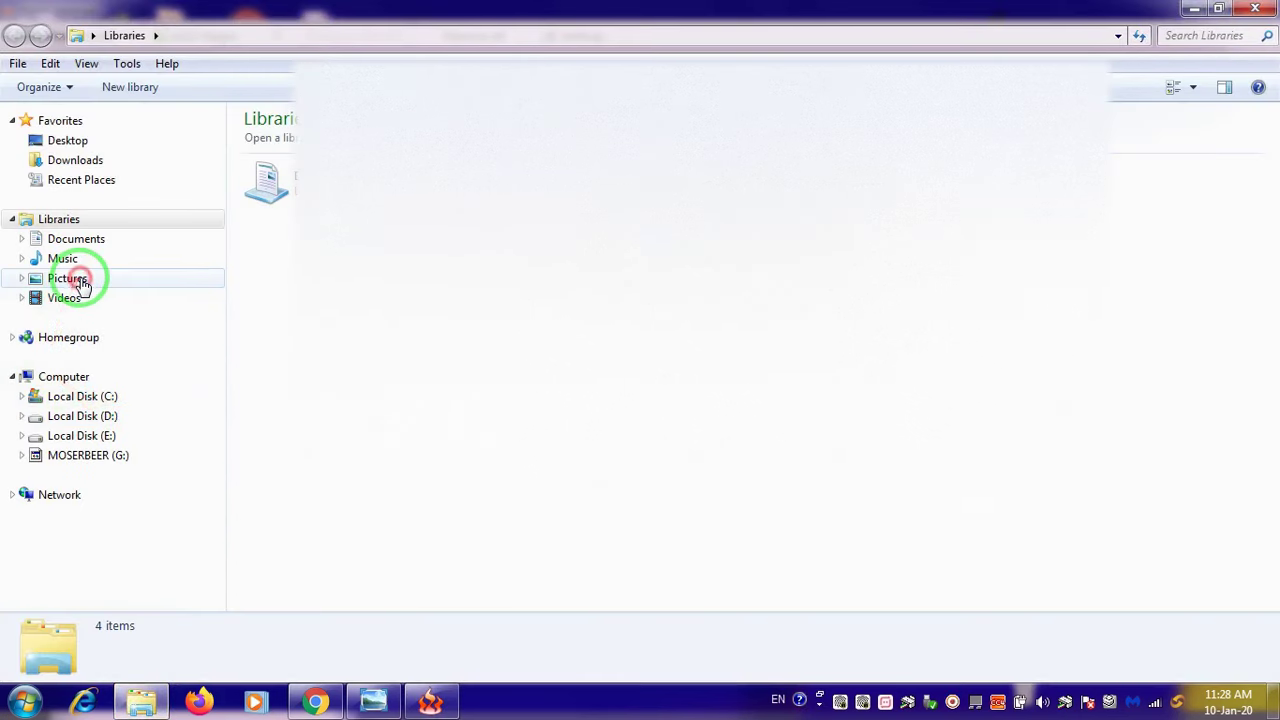
{"action": "left_click", "coordinate": [84, 286]}
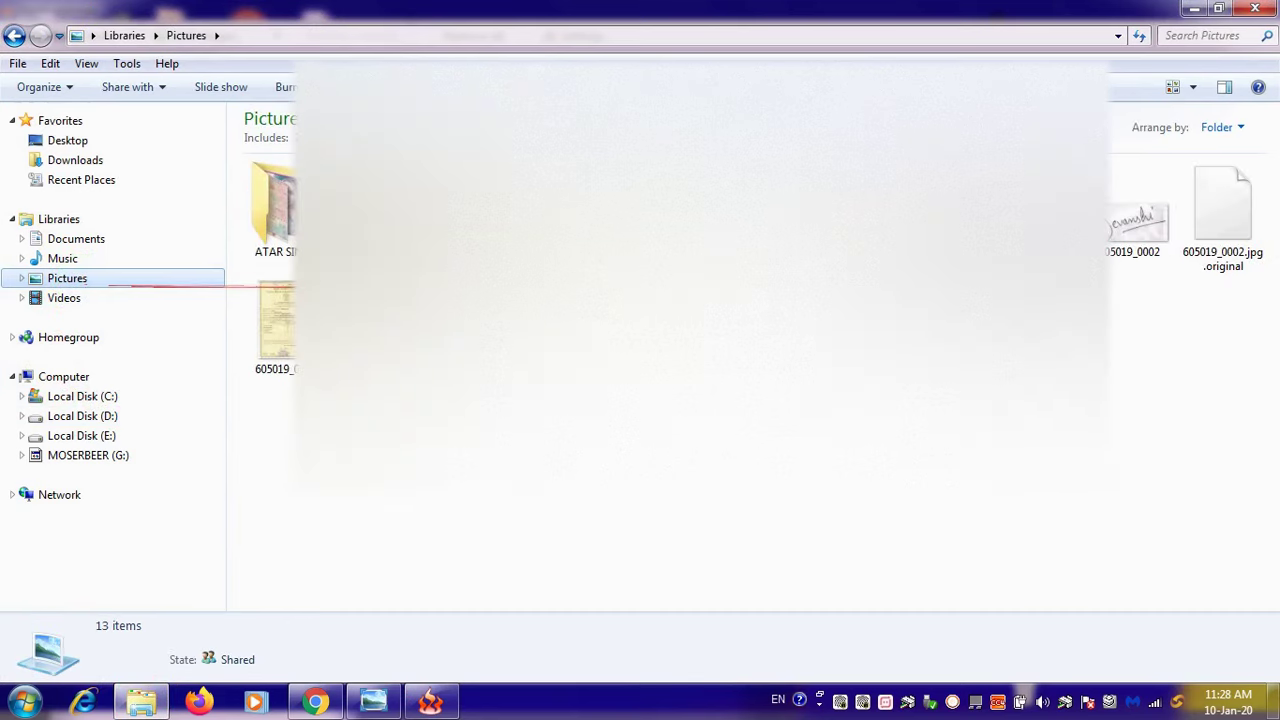